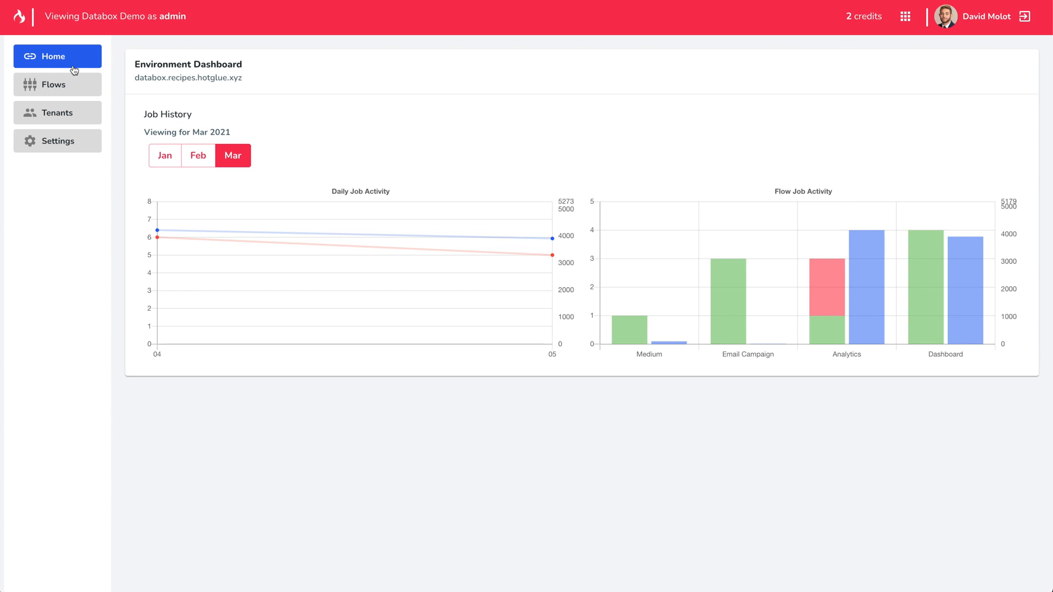
# Review the data sources configured for the Analytics, Email Campaign and Medium flows.
pyautogui.click(75, 88)
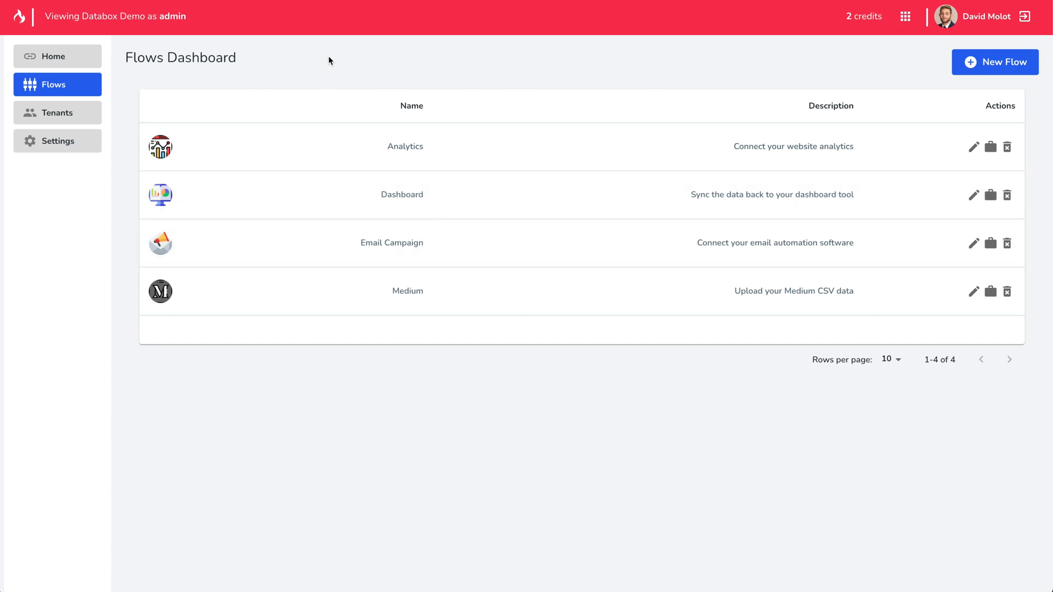
pyautogui.click(322, 141)
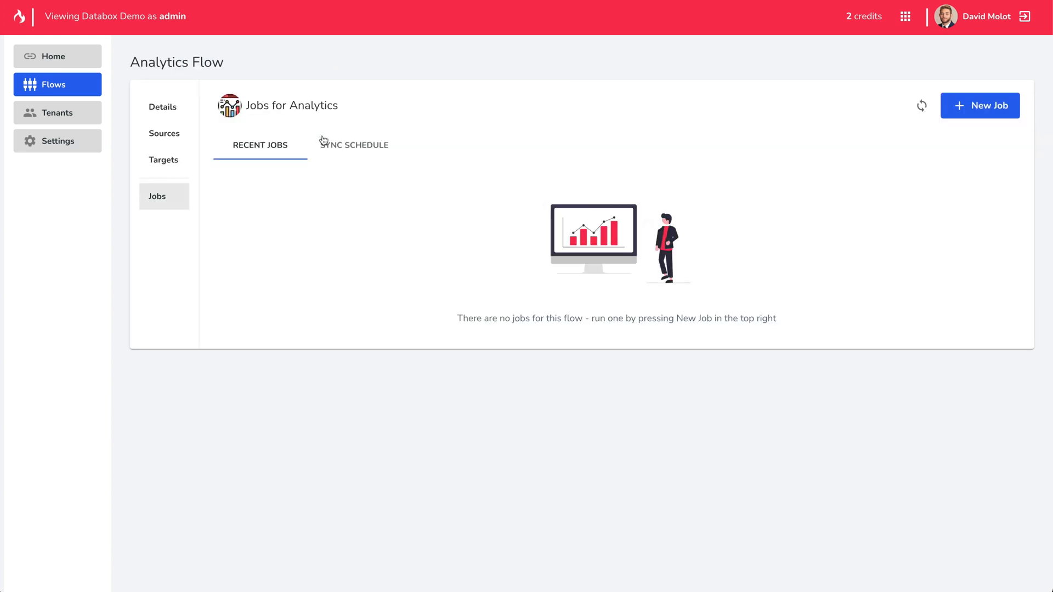
pyautogui.click(179, 145)
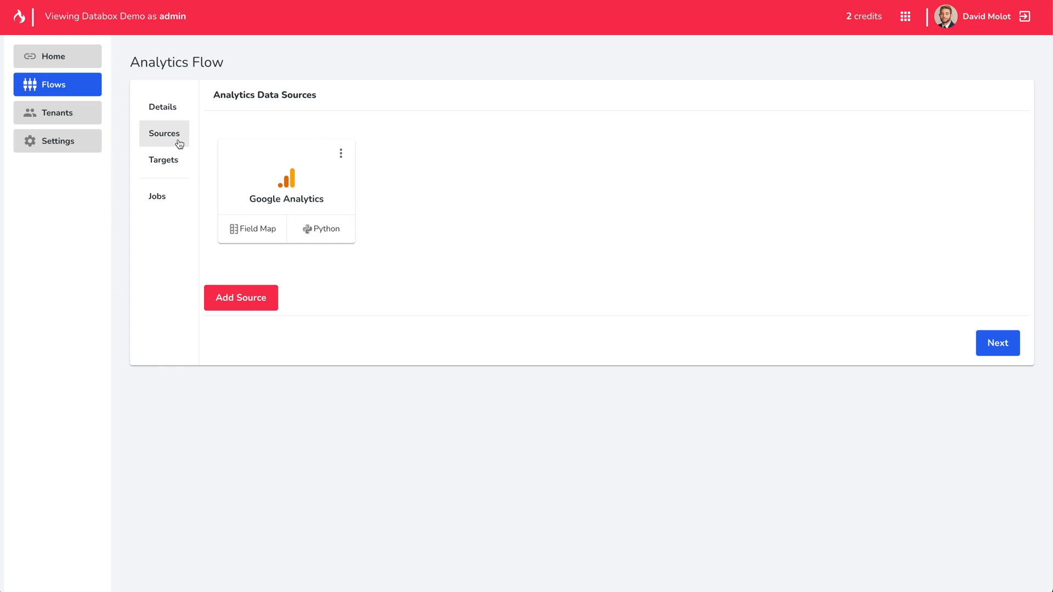
pyautogui.click(71, 92)
pyautogui.click(301, 260)
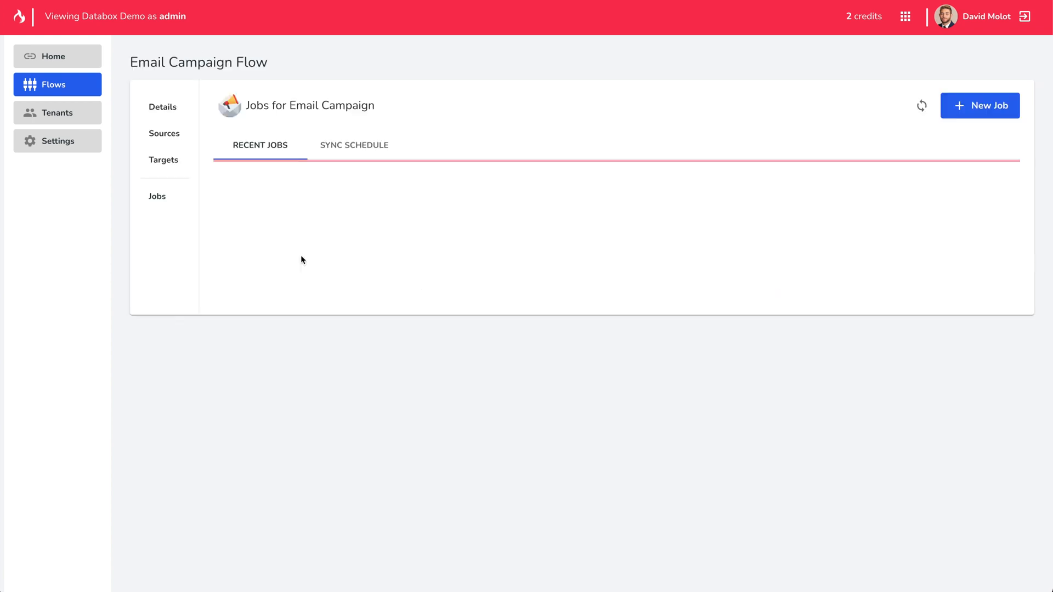
pyautogui.click(168, 145)
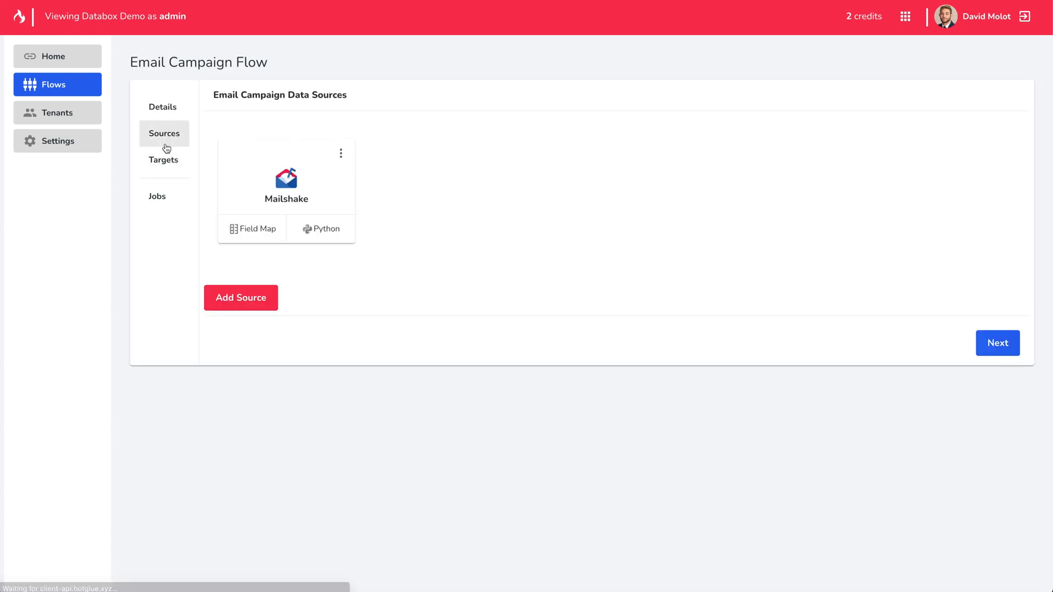
pyautogui.click(60, 91)
pyautogui.click(214, 279)
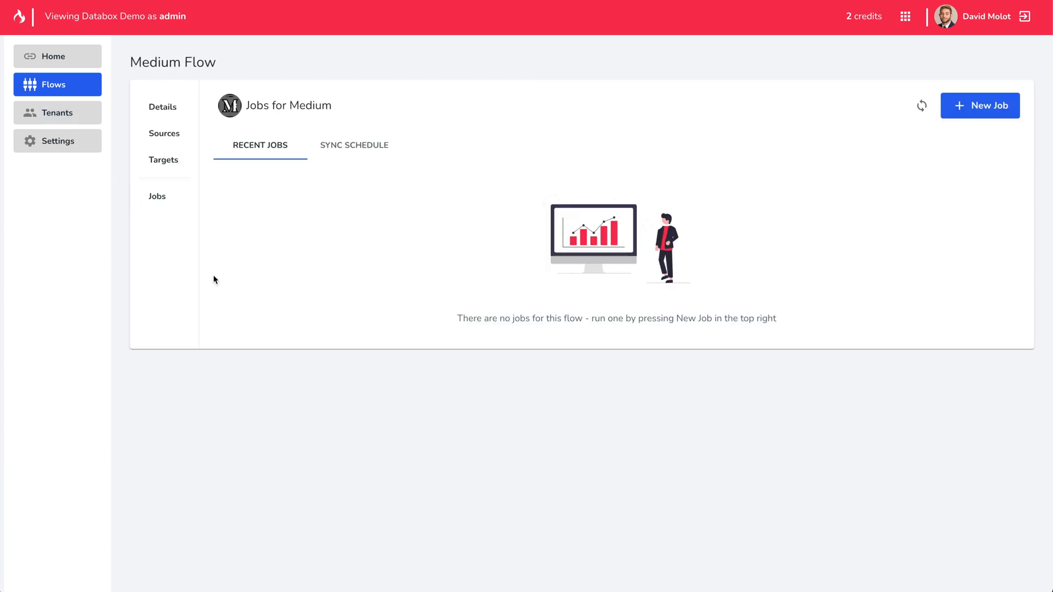
pyautogui.click(172, 134)
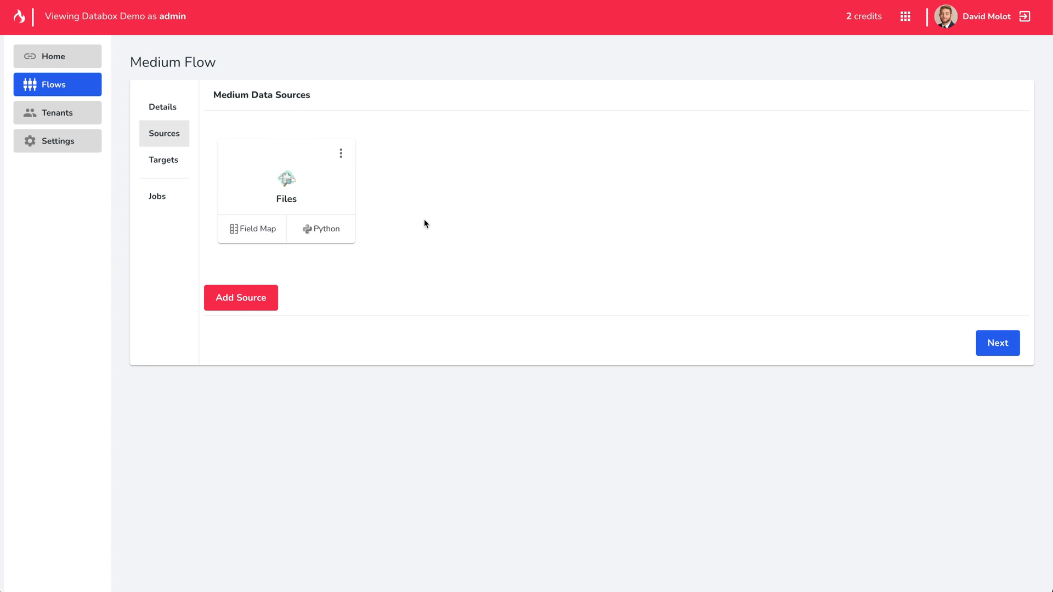
pyautogui.click(166, 142)
# Check the data source and the data target configured for the Dashboard flow.
pyautogui.click(72, 88)
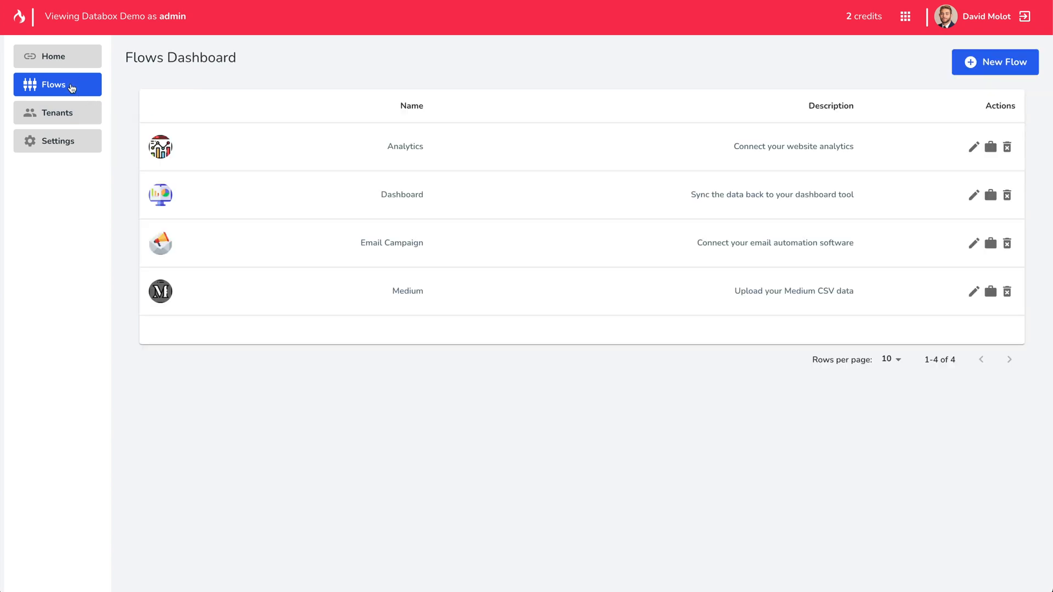
pyautogui.click(303, 191)
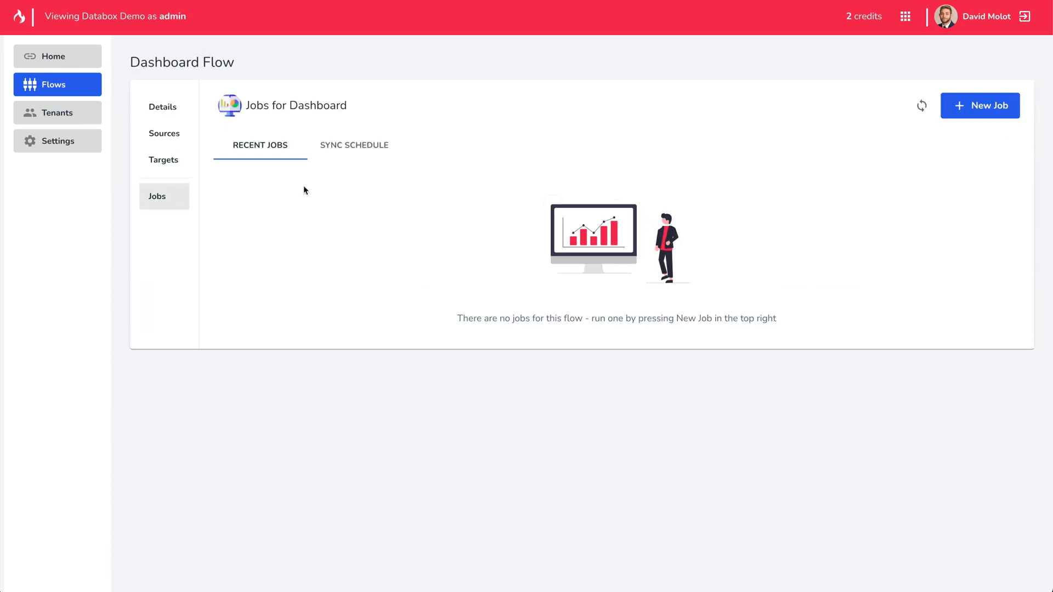
pyautogui.click(186, 144)
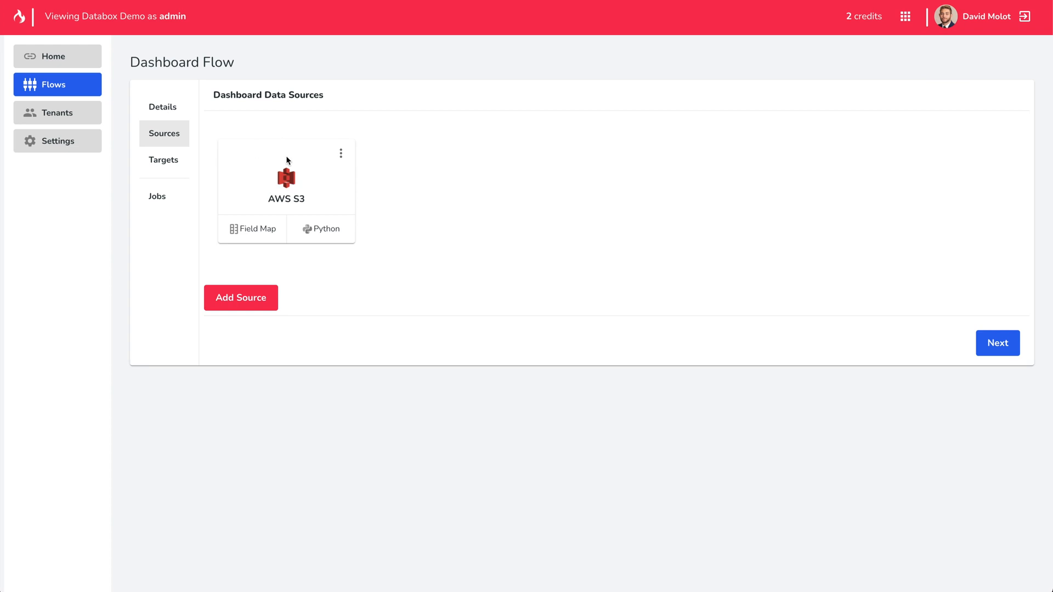
pyautogui.click(172, 162)
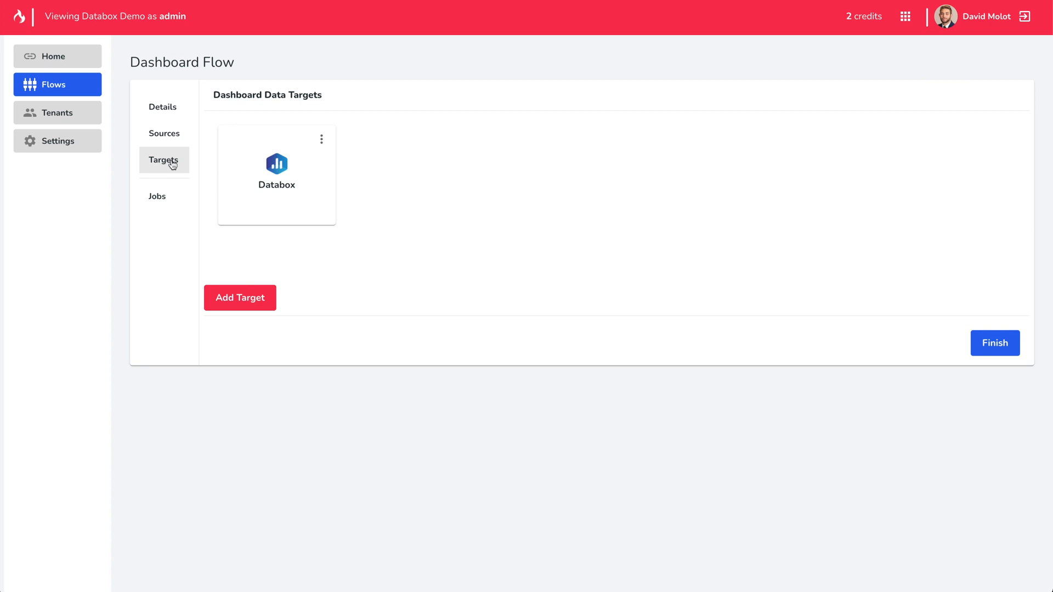
pyautogui.click(93, 97)
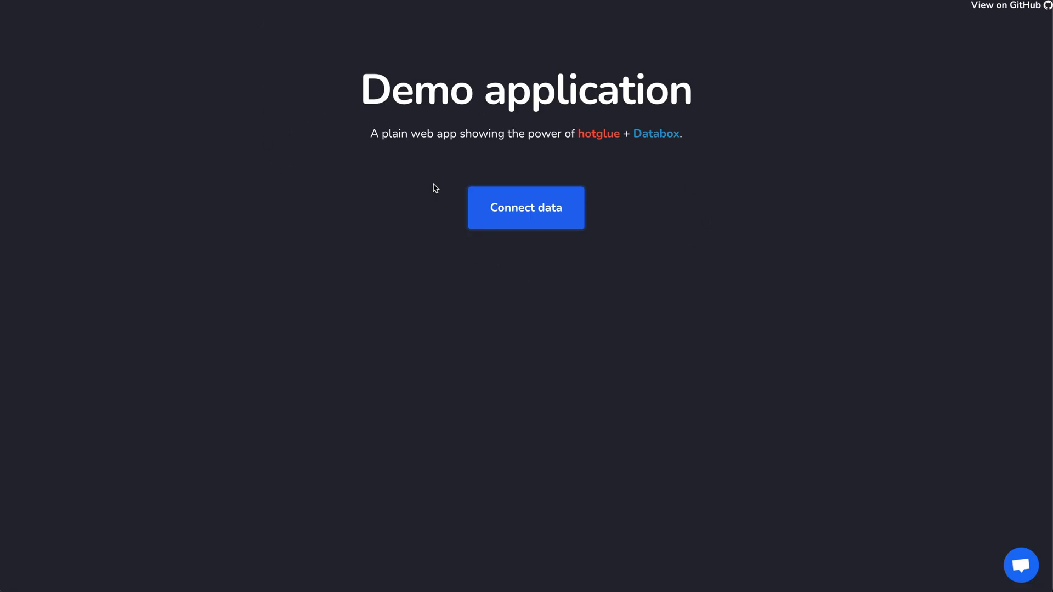
# In the demo application, connect Google Analytics to the Analytics flow with a Google account, granting hotglue.xyz access to its Analytics data.
pyautogui.click(504, 226)
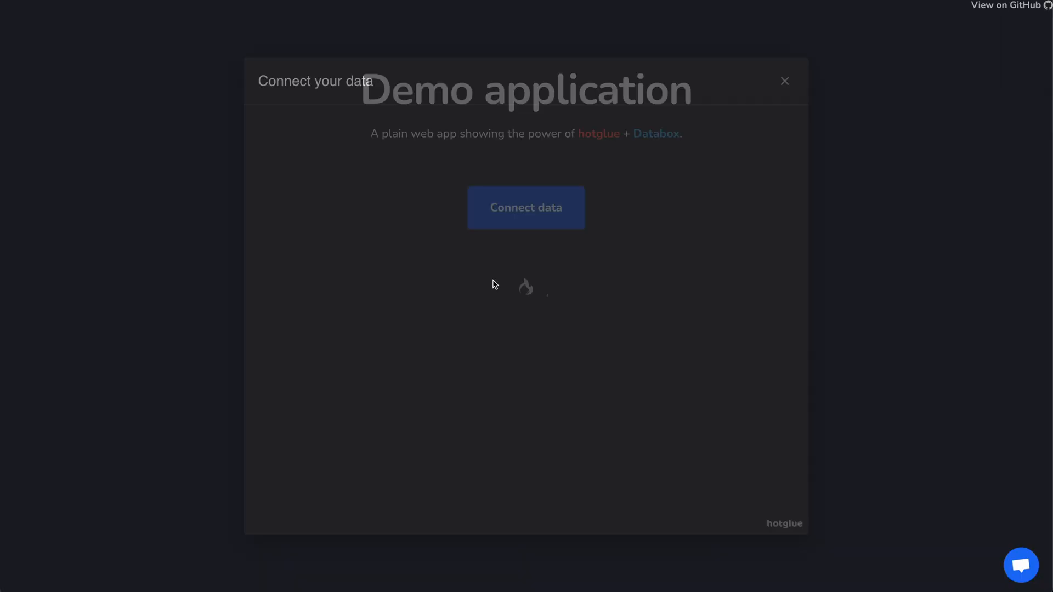
pyautogui.click(357, 261)
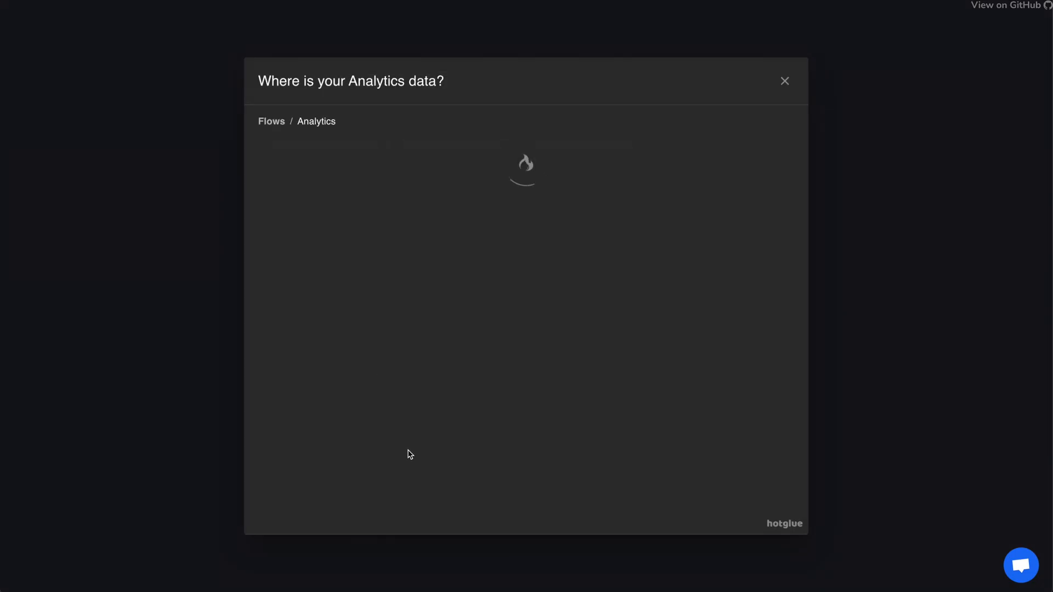
pyautogui.click(533, 243)
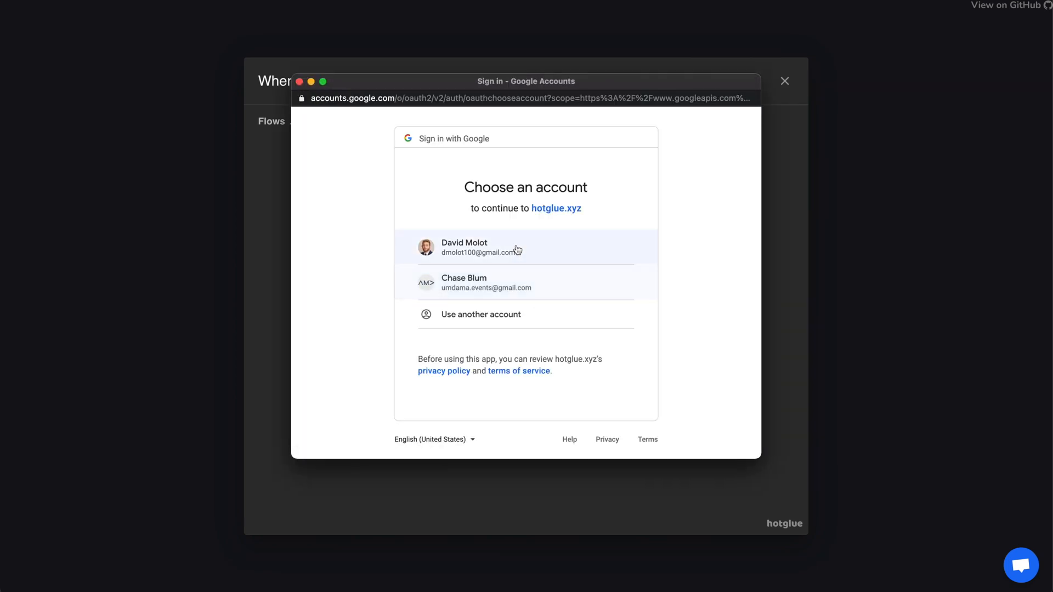
pyautogui.click(516, 246)
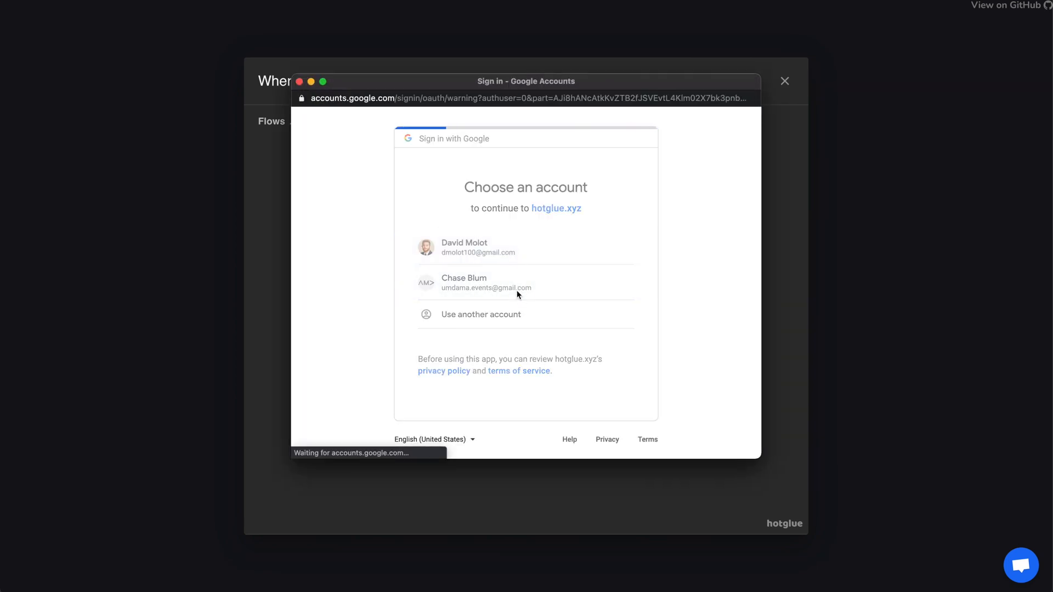
pyautogui.click(450, 279)
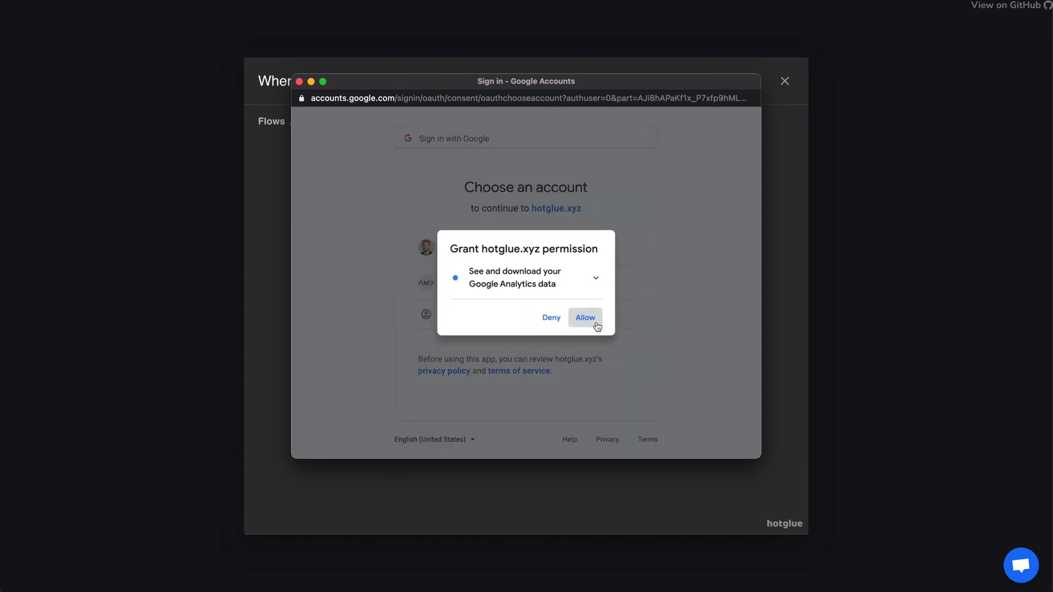
pyautogui.click(597, 325)
pyautogui.click(606, 420)
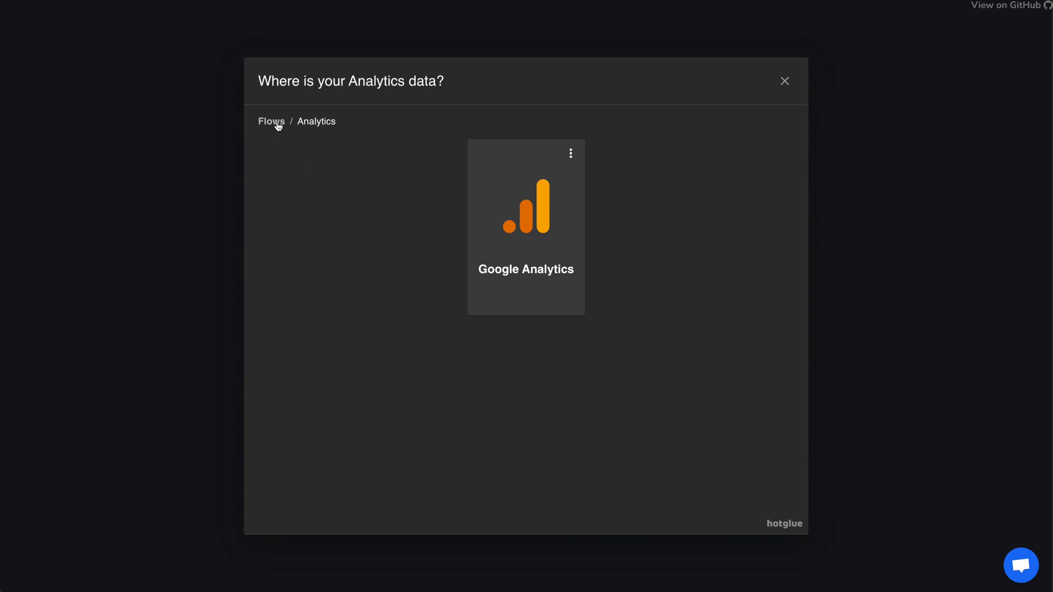
# Connect Mailshake as the Email Campaign flow's source by entering the Mailshake API key.
pyautogui.click(271, 121)
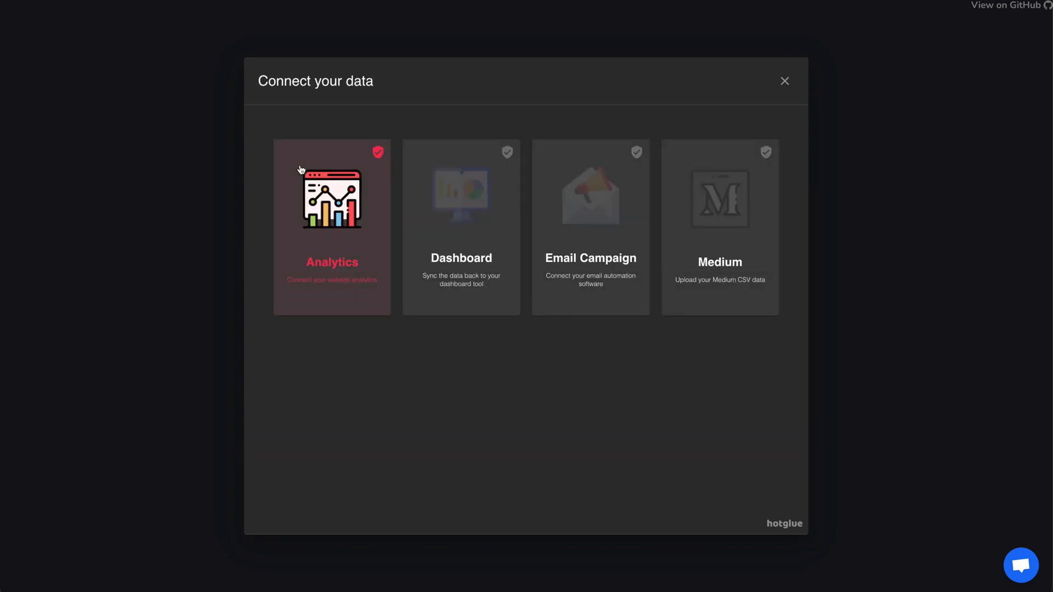
pyautogui.click(589, 205)
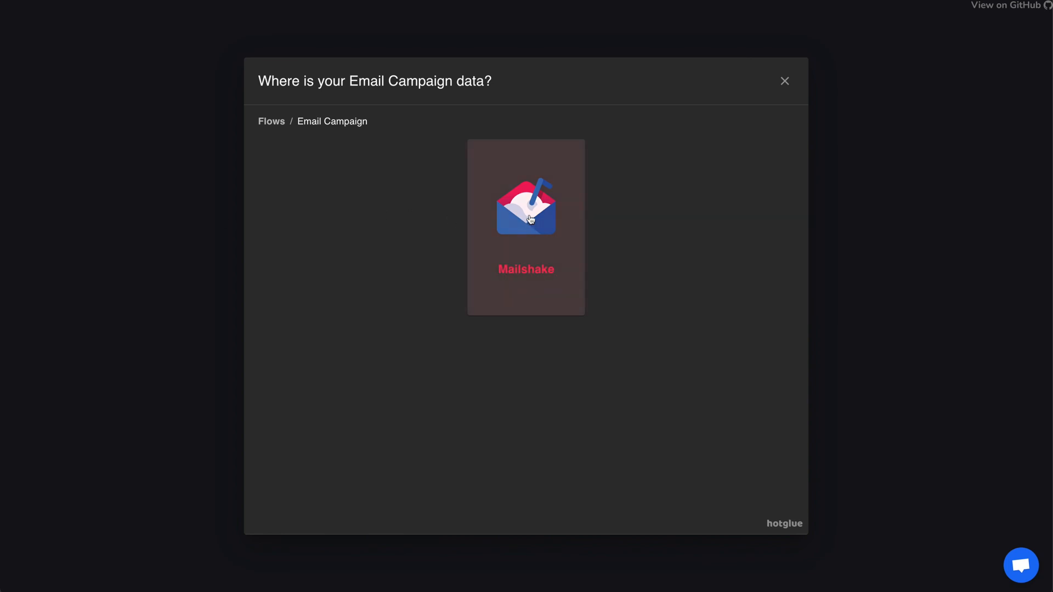
pyautogui.click(530, 222)
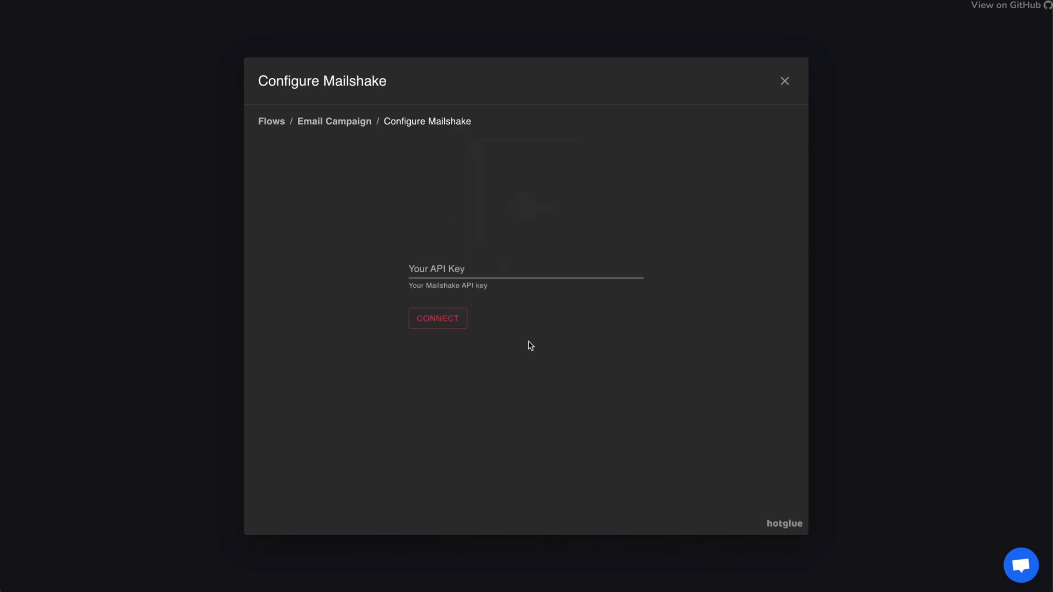
pyautogui.click(492, 271)
pyautogui.hotkey('ctrl', 'v')
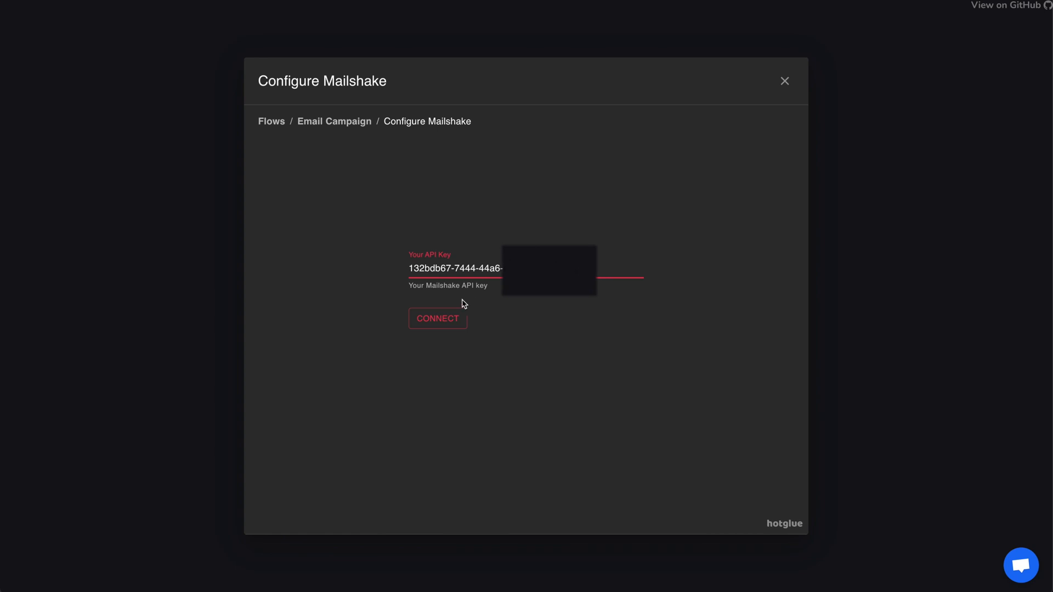
pyautogui.click(453, 318)
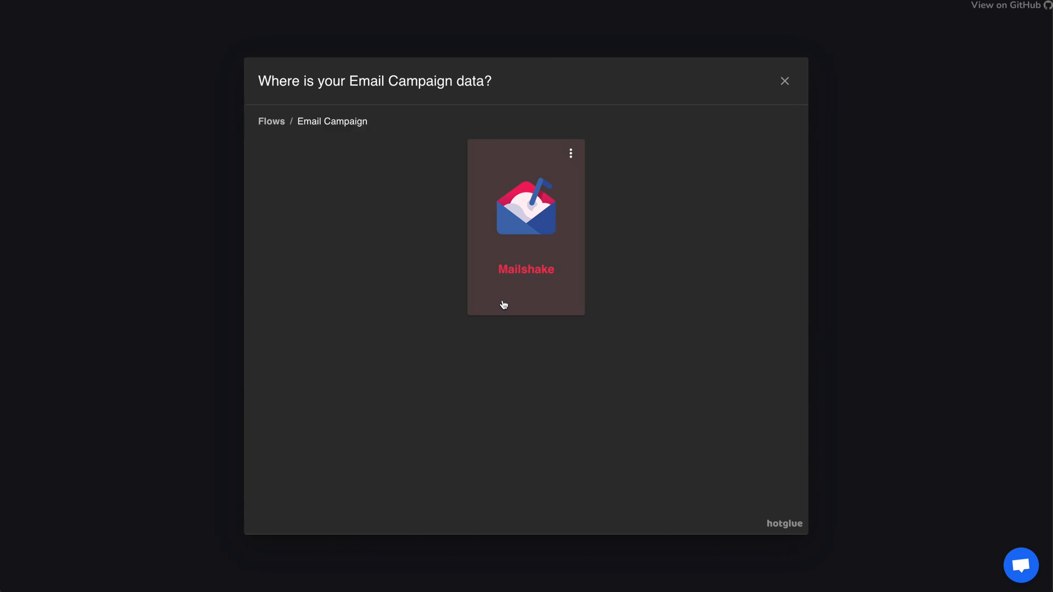
# Find the hotglue_pages CSV file, upload it as the Medium flow's Files source and run the job on it.
pyautogui.click(271, 123)
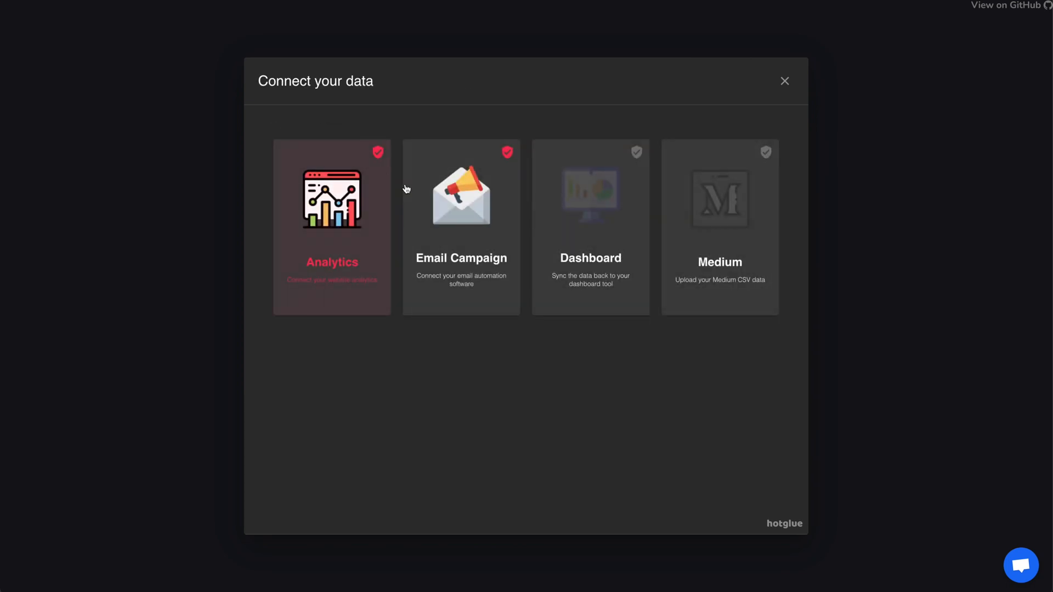
pyautogui.click(711, 221)
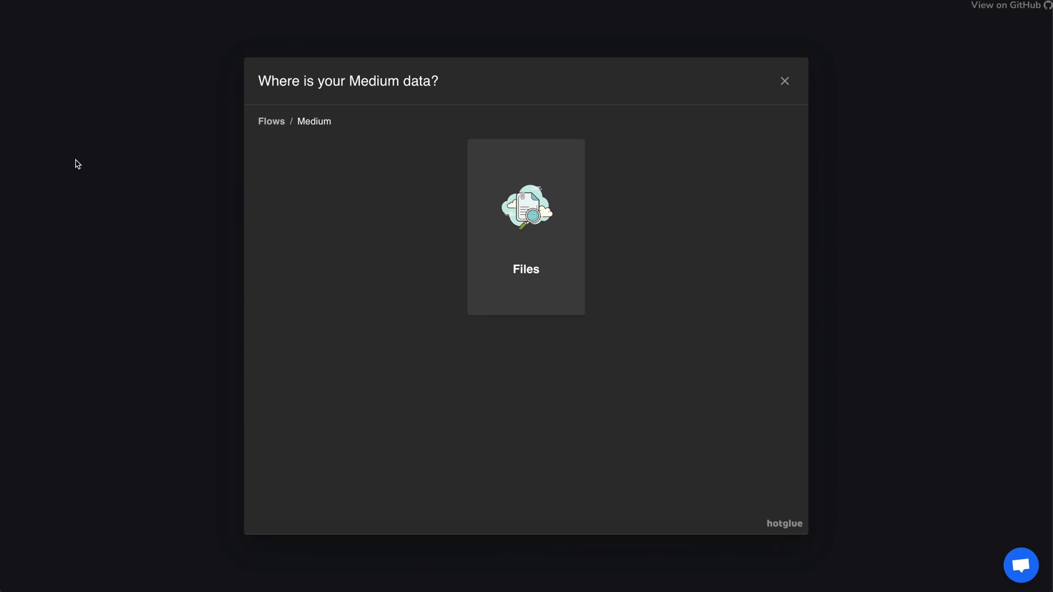
pyautogui.click(520, 254)
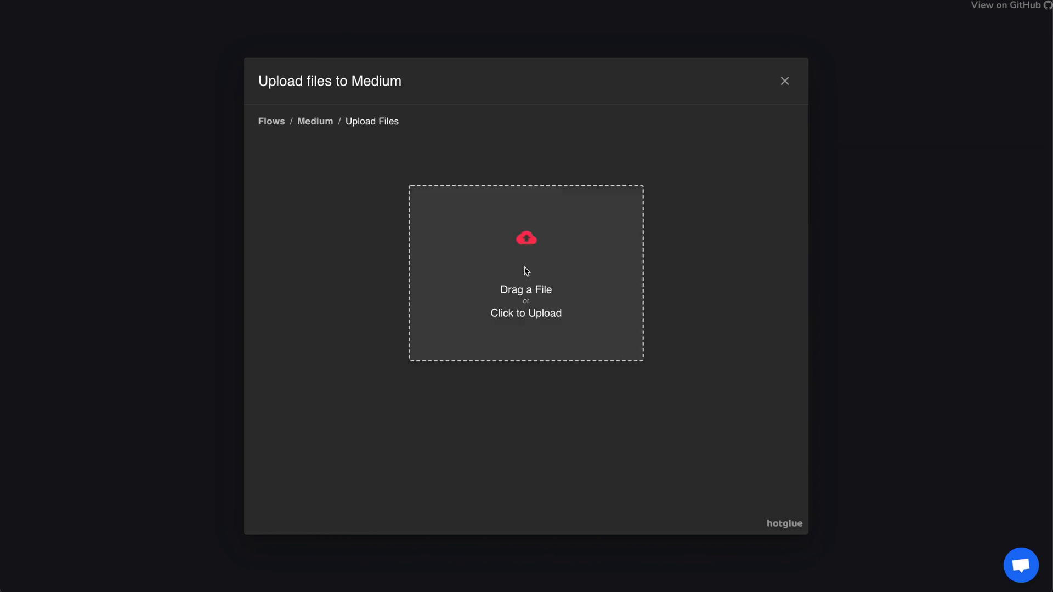
pyautogui.click(528, 308)
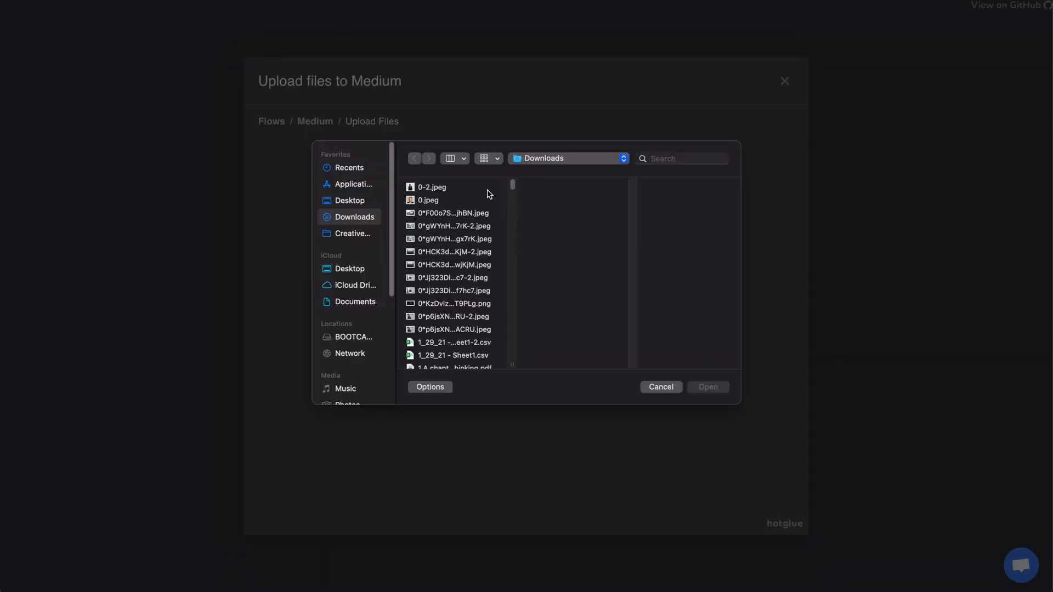
pyautogui.click(666, 155)
pyautogui.write('hotglue_')
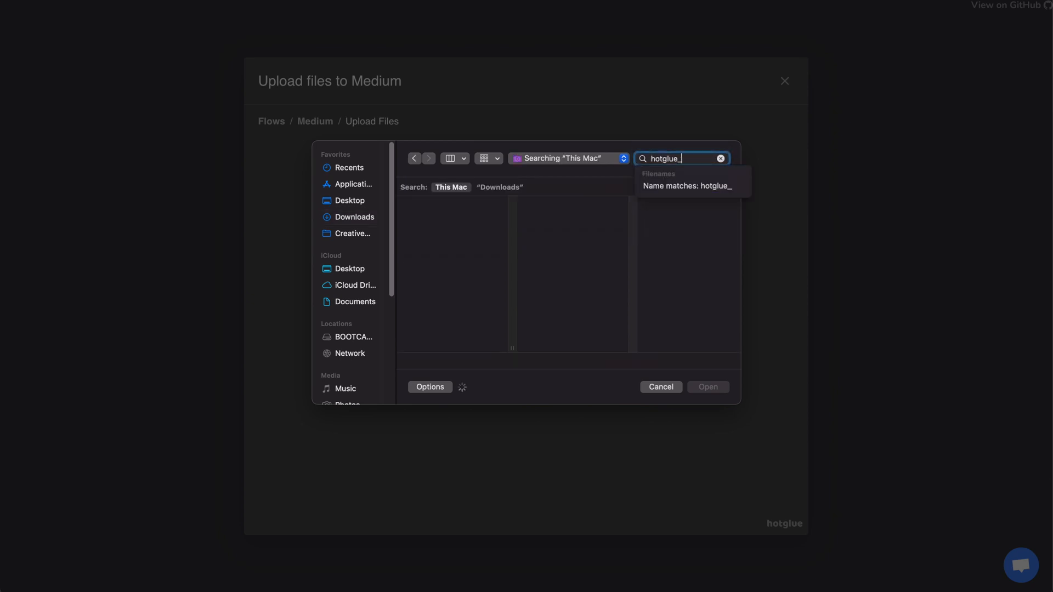
pyautogui.write('pages')
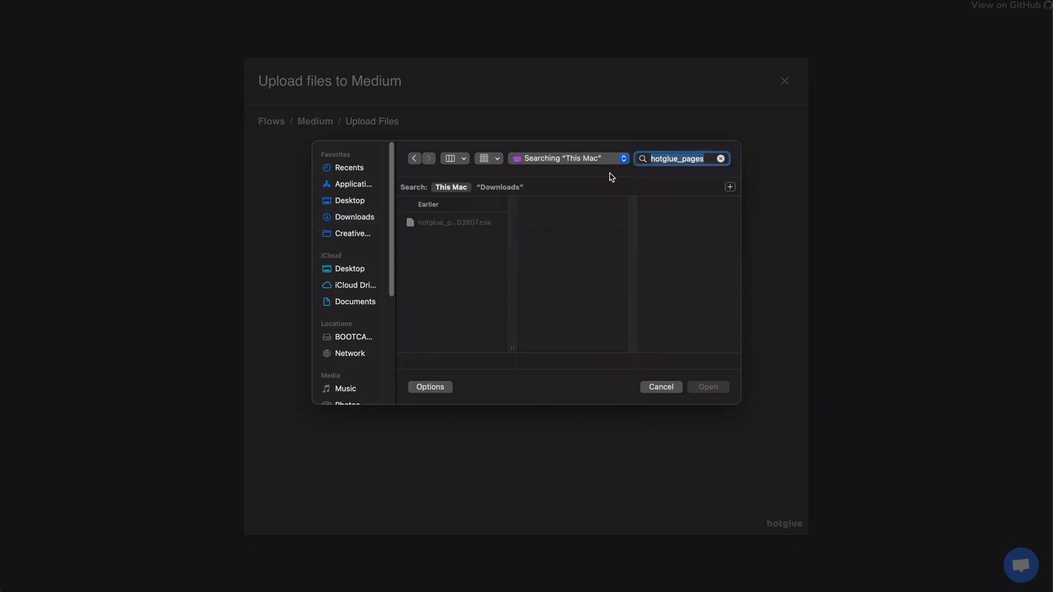
pyautogui.click(453, 222)
pyautogui.click(716, 389)
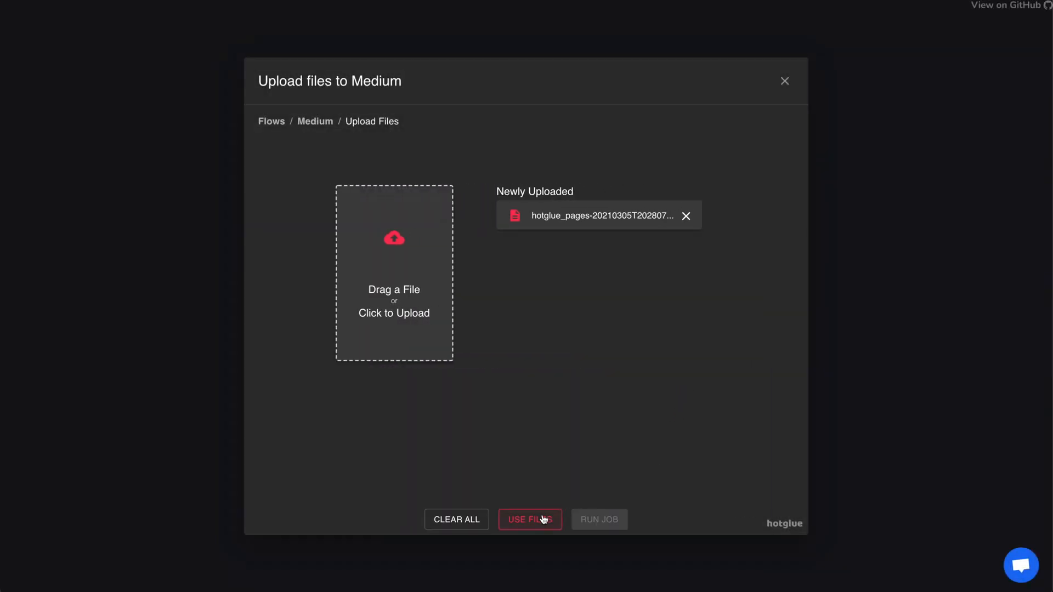
pyautogui.click(541, 519)
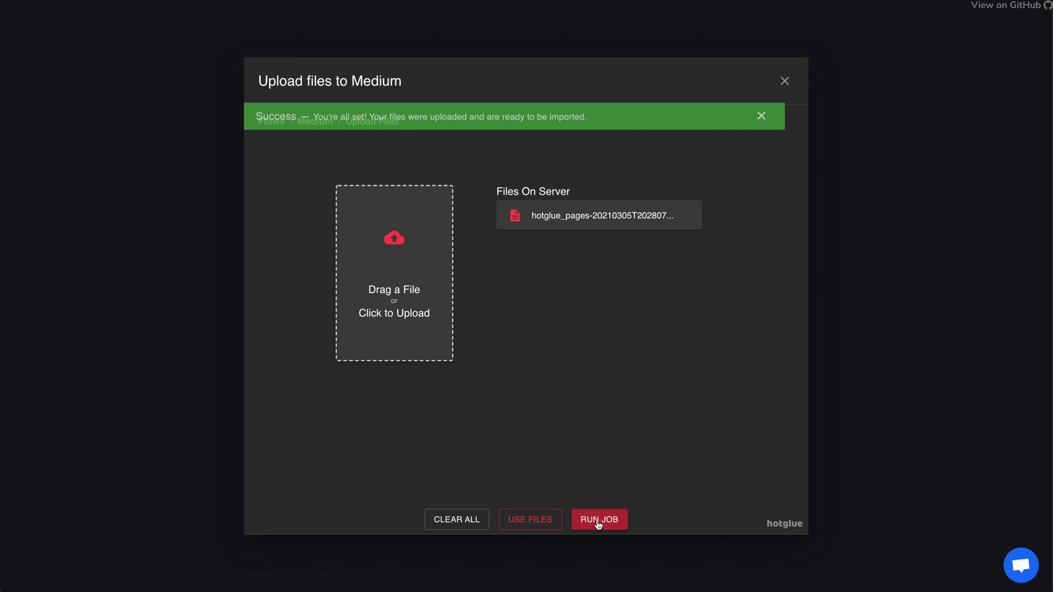
pyautogui.click(597, 521)
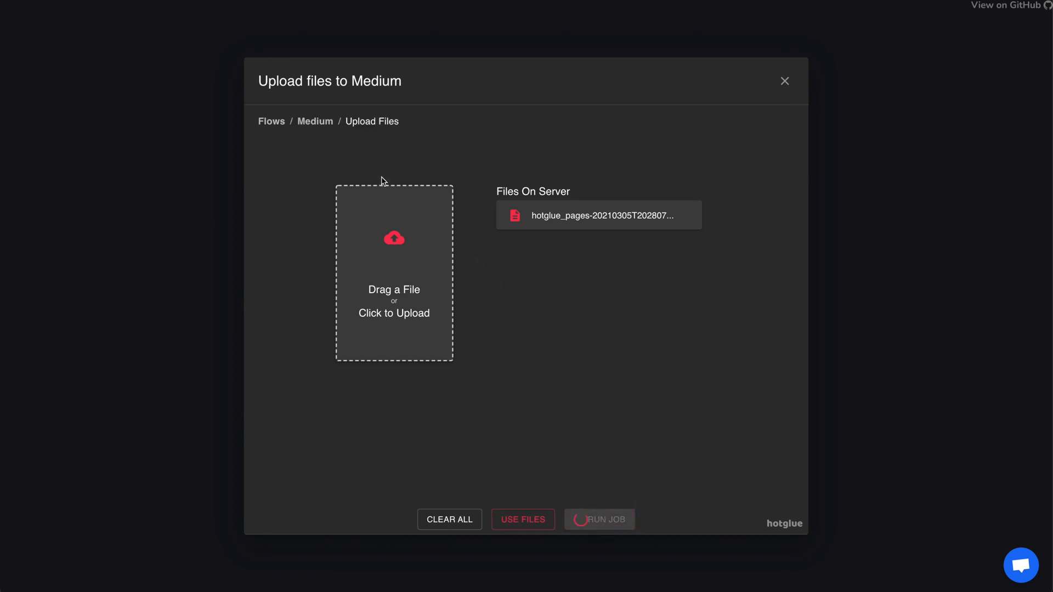
# Run a job for the Google Analytics source in the Analytics flow.
pyautogui.click(275, 124)
pyautogui.click(334, 226)
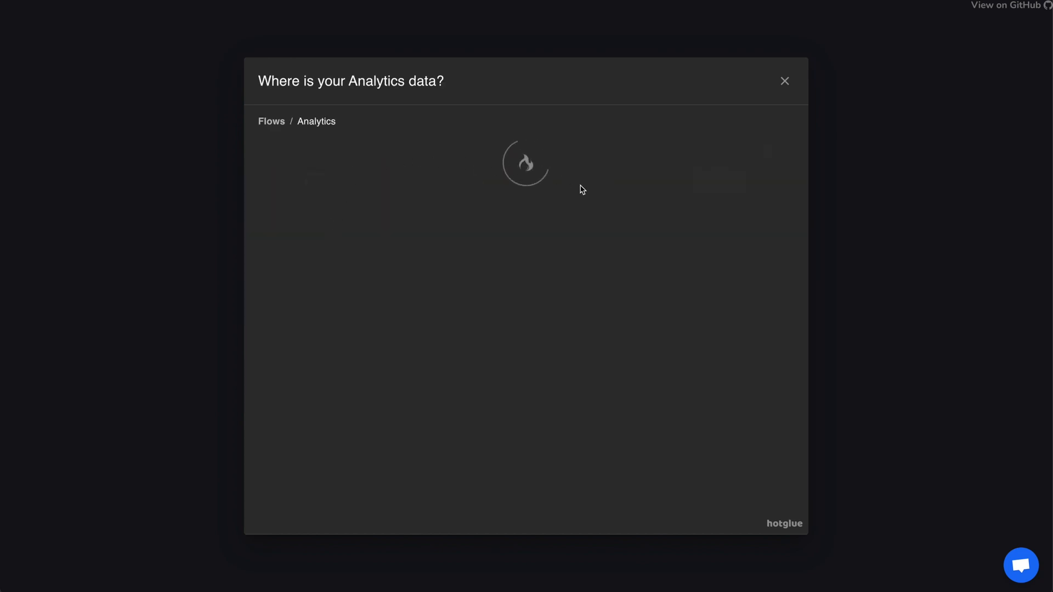
pyautogui.click(571, 156)
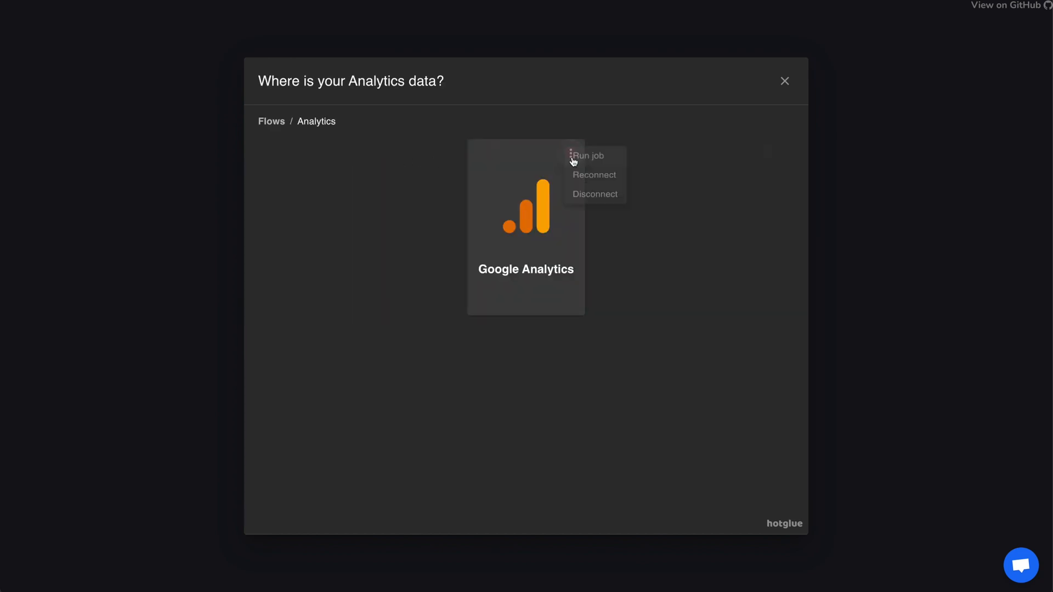
pyautogui.click(605, 159)
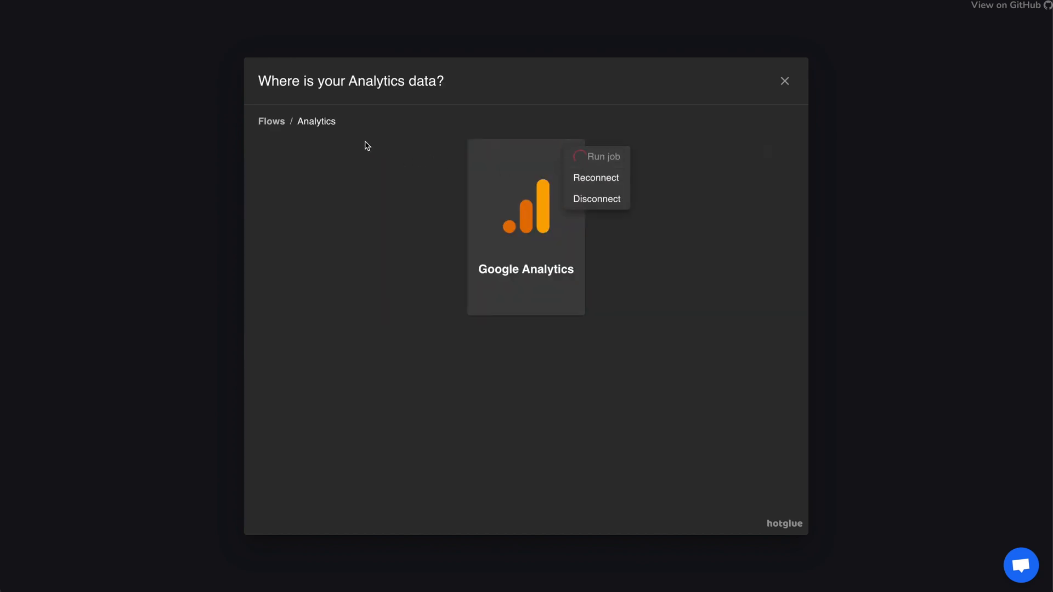
# Run a job for the Mailshake source in the Email Campaign flow.
pyautogui.click(273, 122)
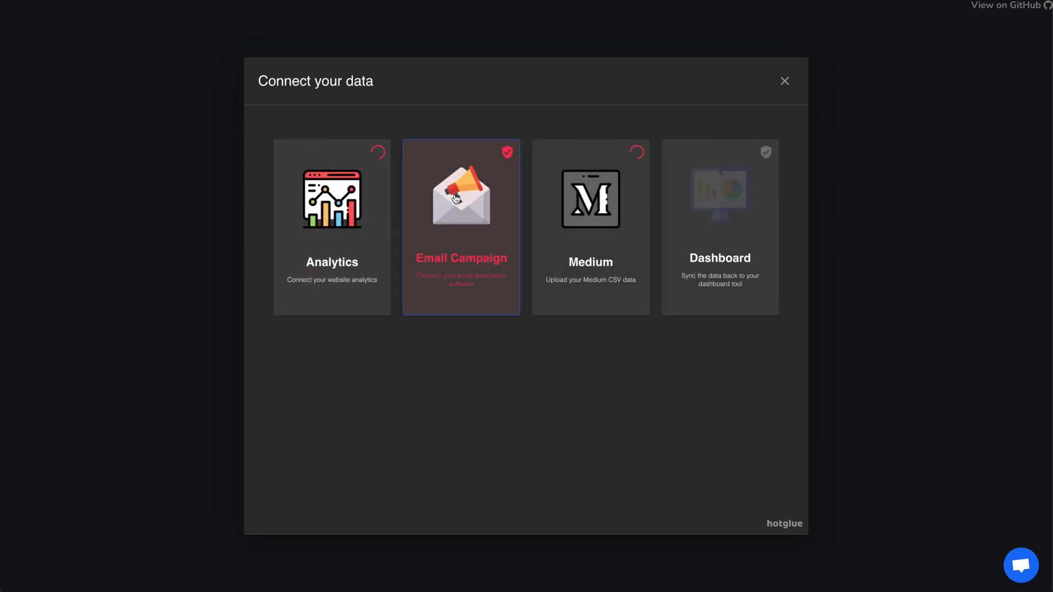
pyautogui.click(456, 199)
pyautogui.click(571, 156)
pyautogui.click(584, 158)
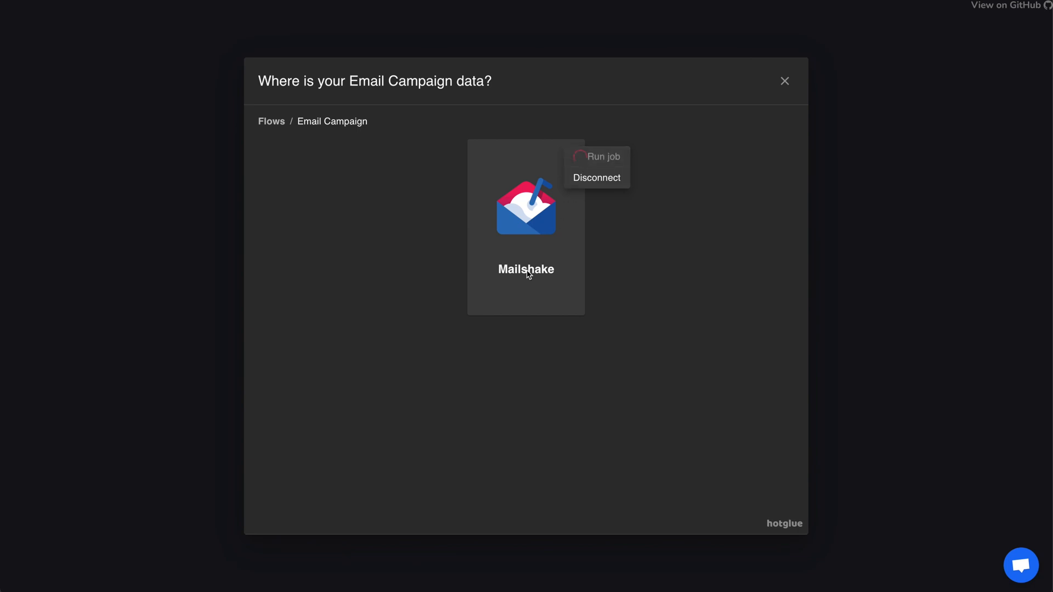
# Connect Databox as the Dashboard flow's target by entering the Databox access token, and run its job.
pyautogui.click(272, 121)
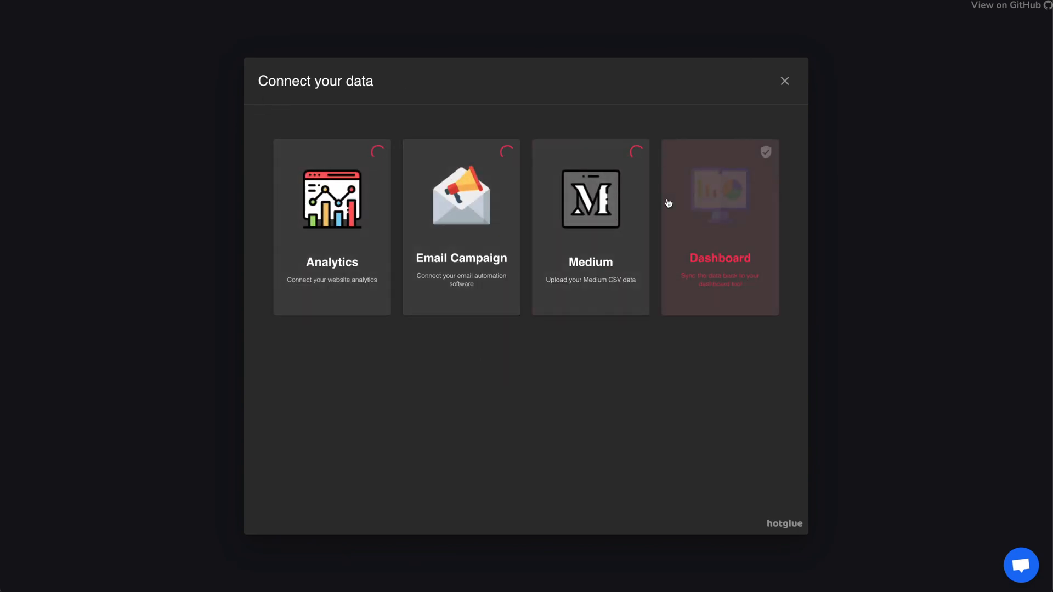
pyautogui.click(712, 206)
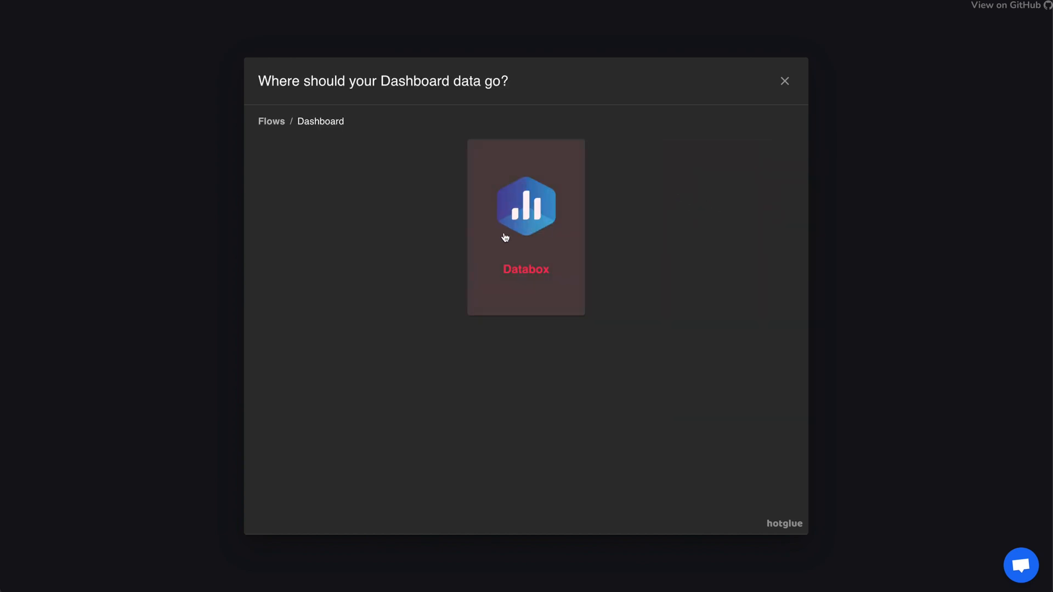
pyautogui.click(505, 234)
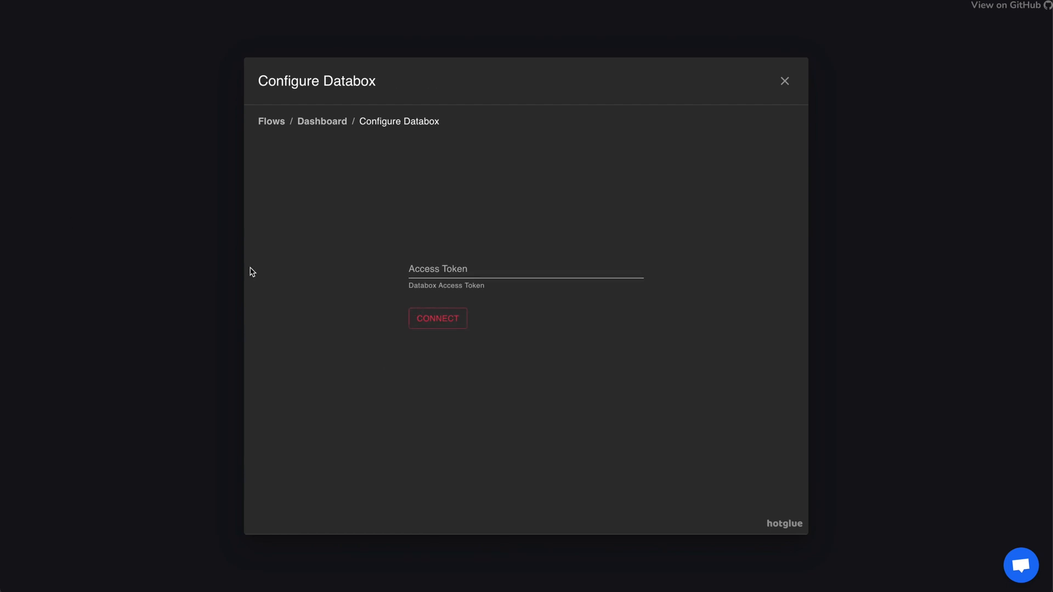
pyautogui.click(432, 272)
pyautogui.hotkey('ctrl', 'v')
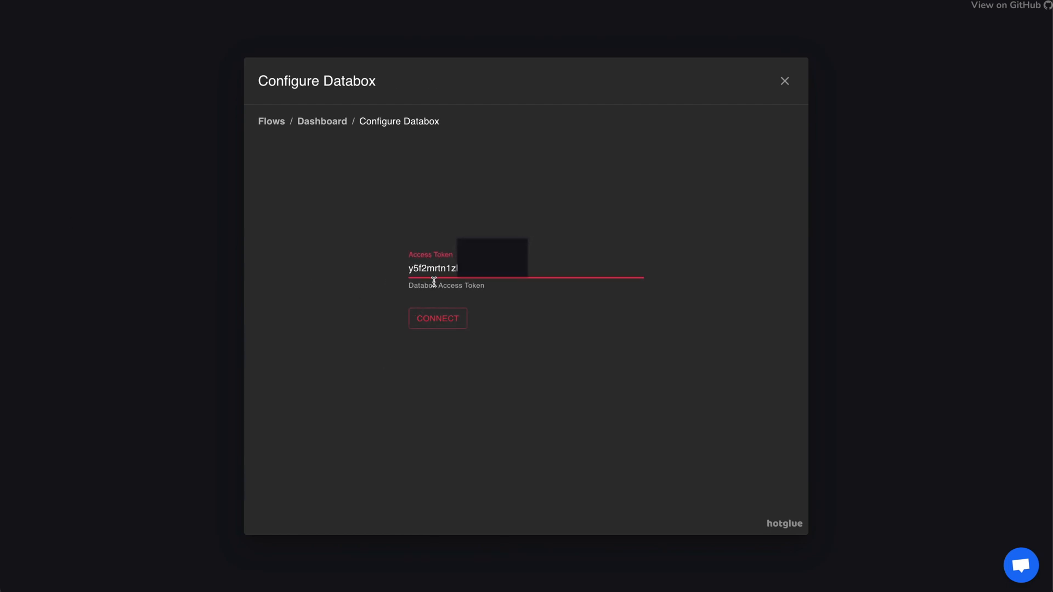
pyautogui.click(455, 318)
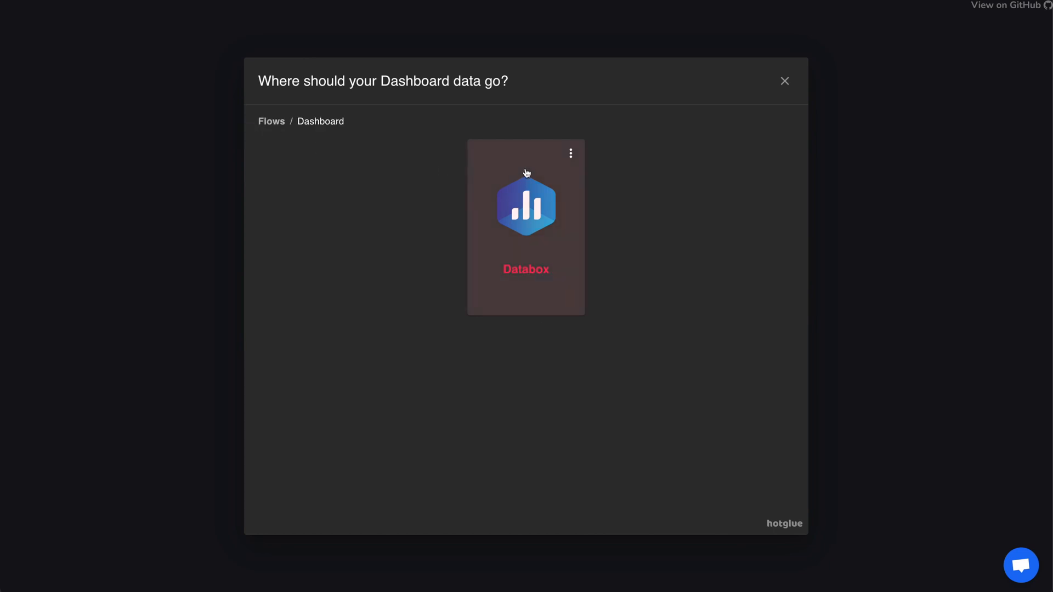
pyautogui.click(576, 159)
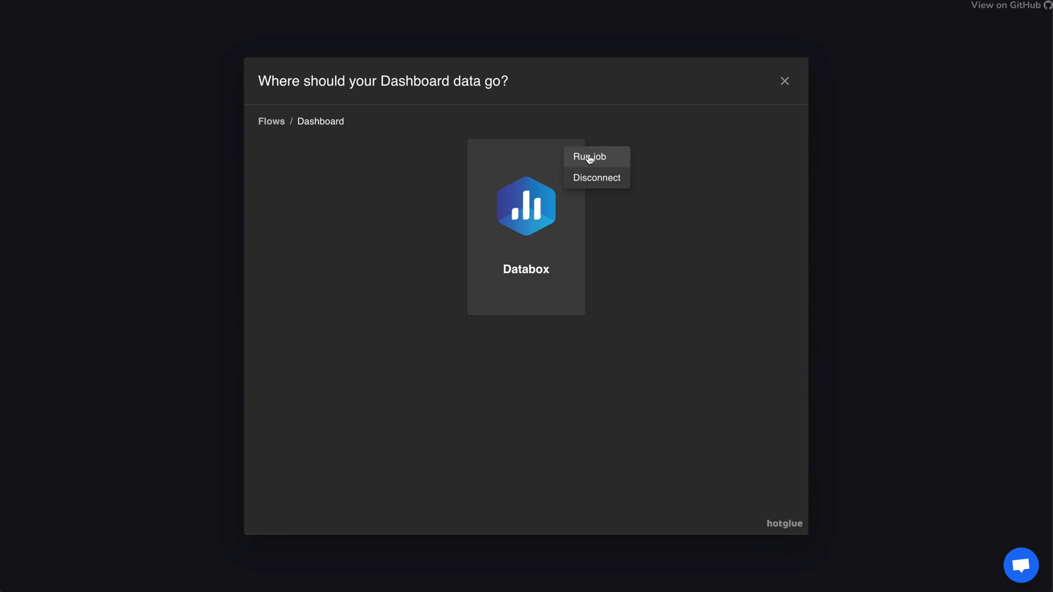
pyautogui.click(589, 159)
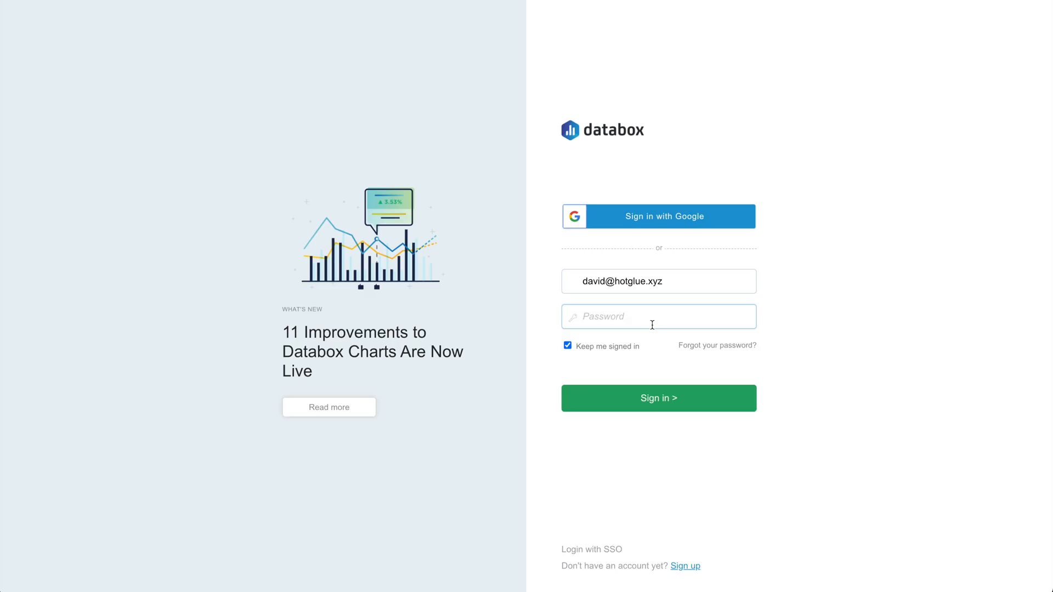
# Sign in to Databox with the account password and let the browser save the login.
pyautogui.write('•')
pyautogui.press('Return')
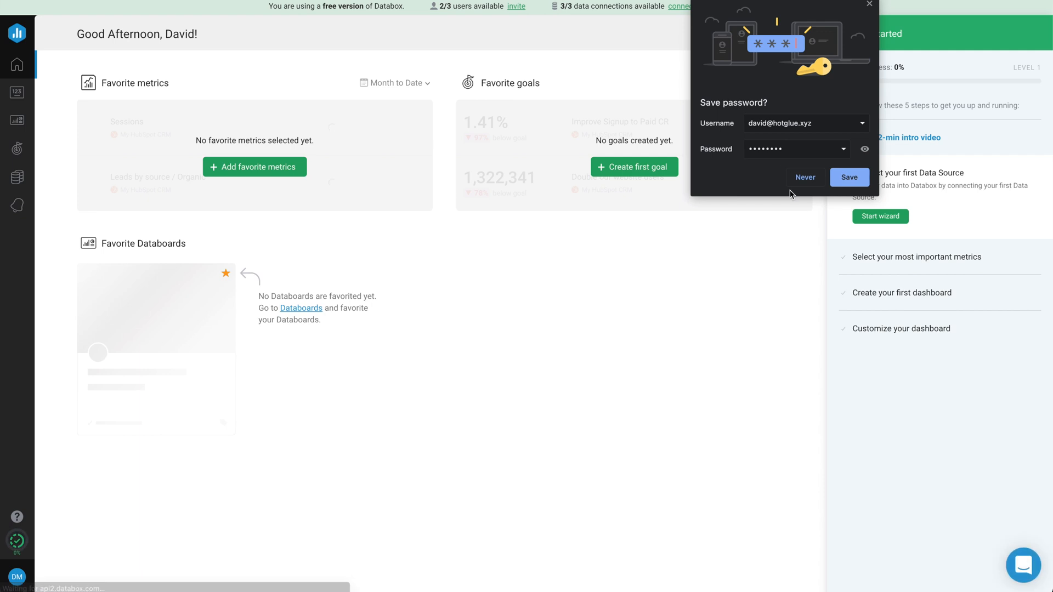
pyautogui.click(848, 178)
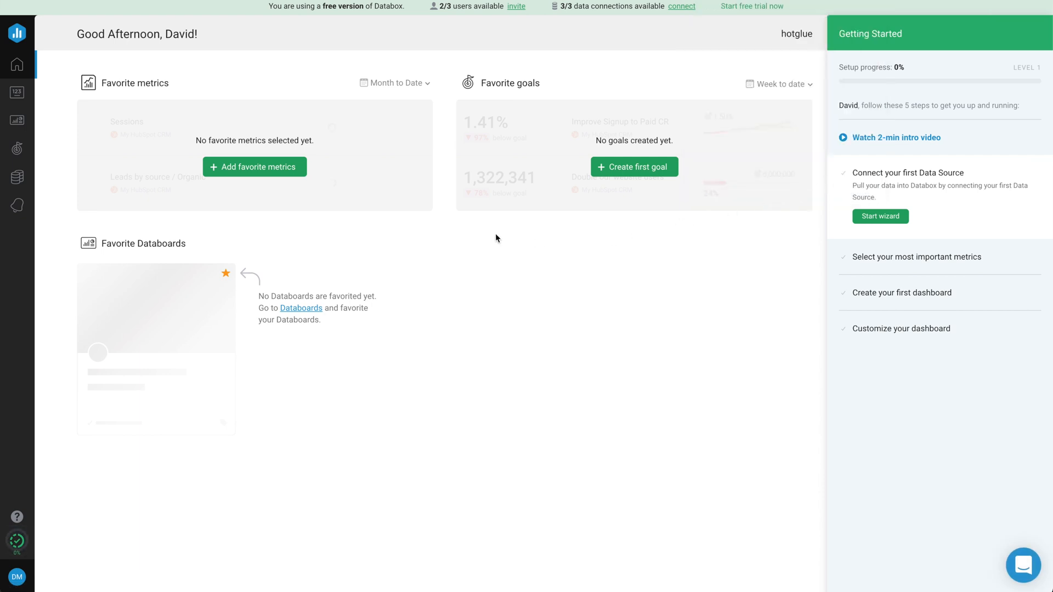
# From the hotglue source connection's available metrics, add MediumReads and Opens Initial Campaign to Metrics and open the Metrics page.
pyautogui.click(23, 185)
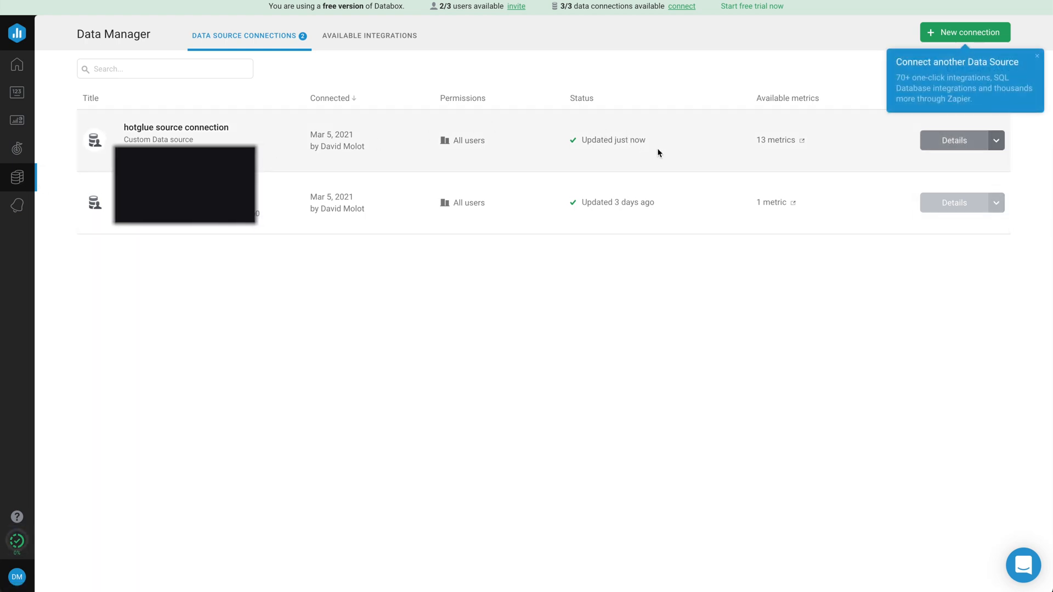
pyautogui.click(798, 142)
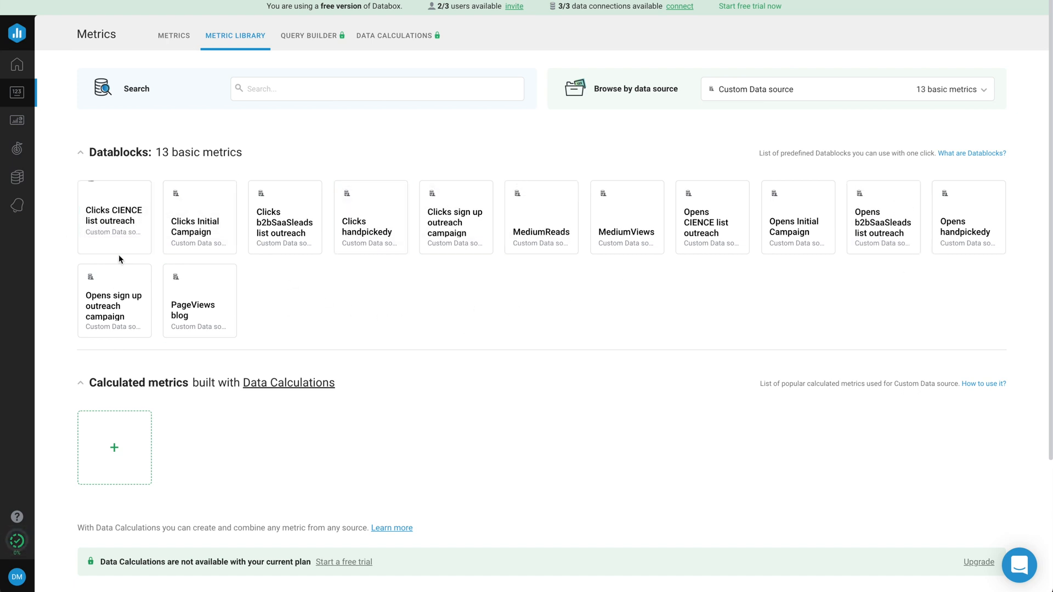
pyautogui.moveTo(203, 246)
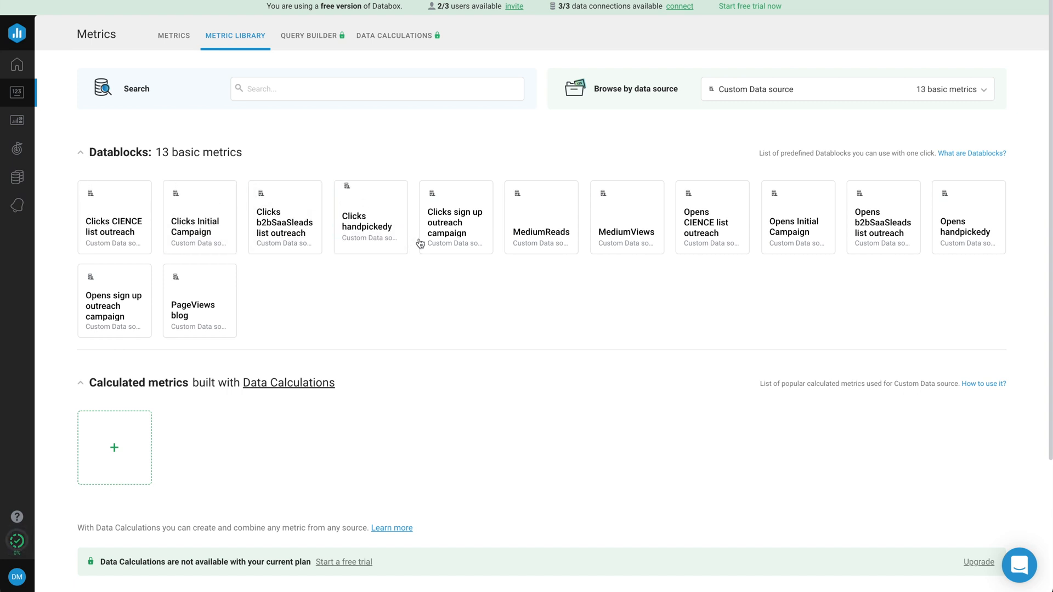
pyautogui.moveTo(475, 250)
pyautogui.click(548, 246)
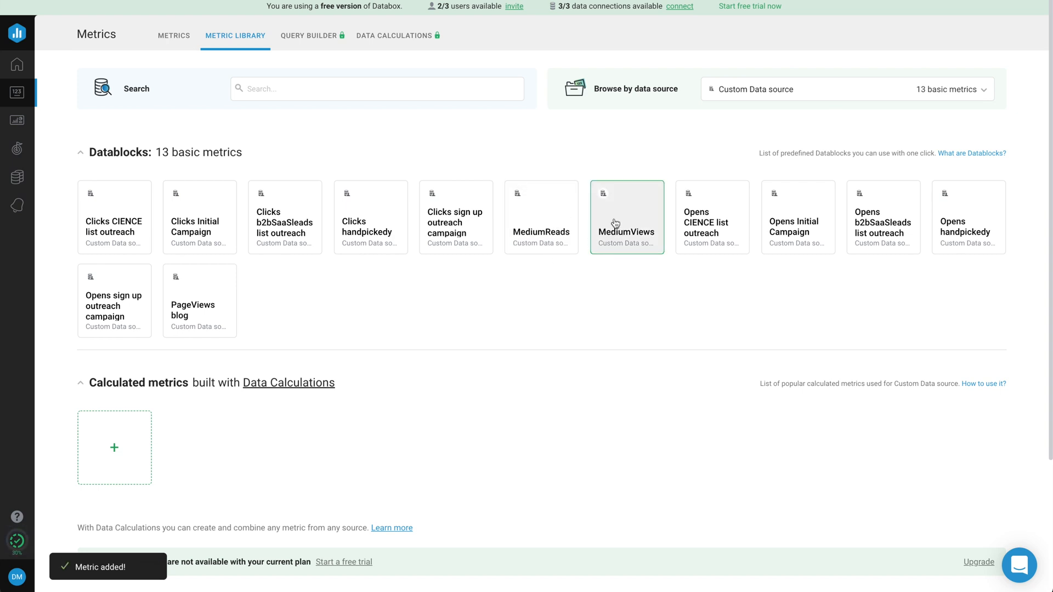
pyautogui.moveTo(798, 246)
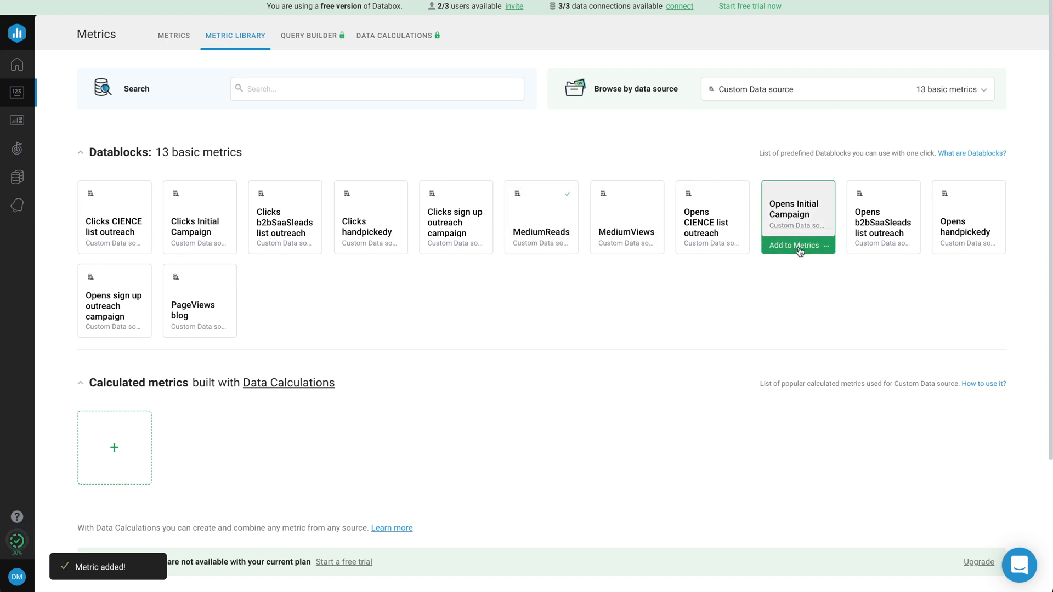
pyautogui.click(799, 247)
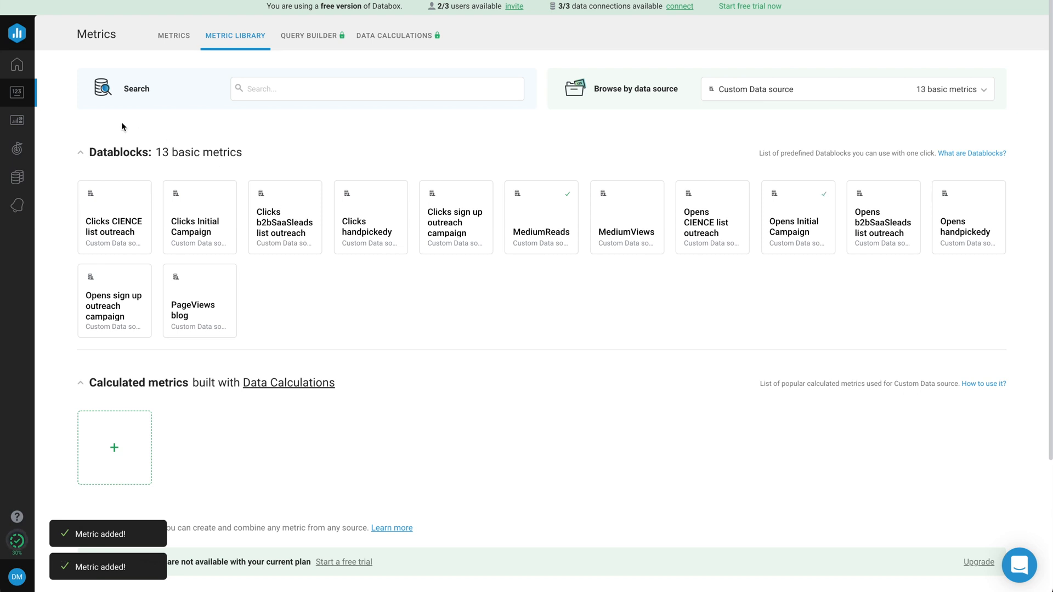
pyautogui.click(17, 92)
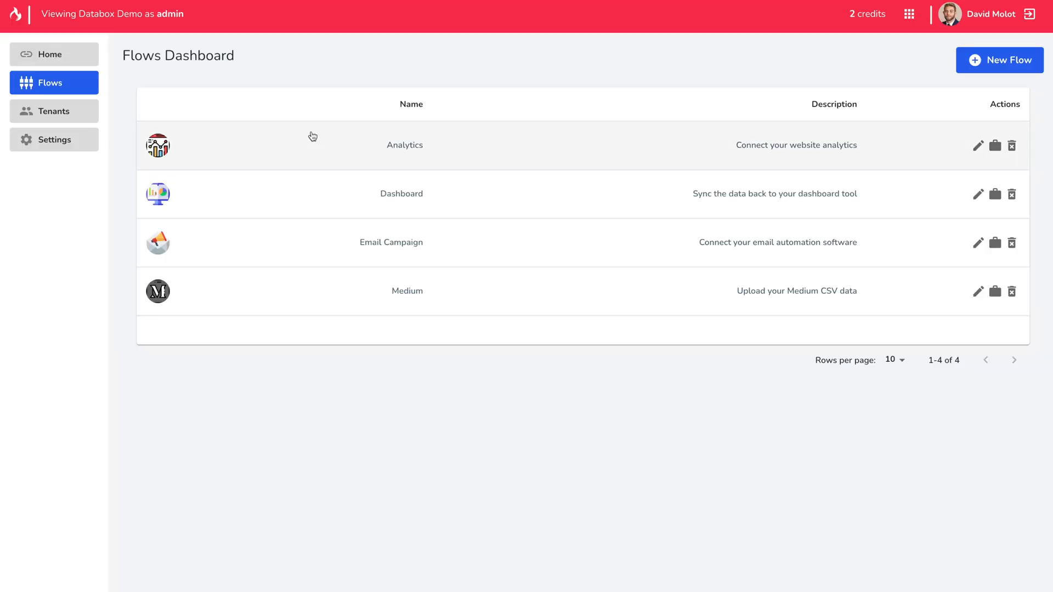
# In the hotglue admin, set the Analytics flow's sync schedule to daily at 11:00 PM and save it.
pyautogui.click(311, 134)
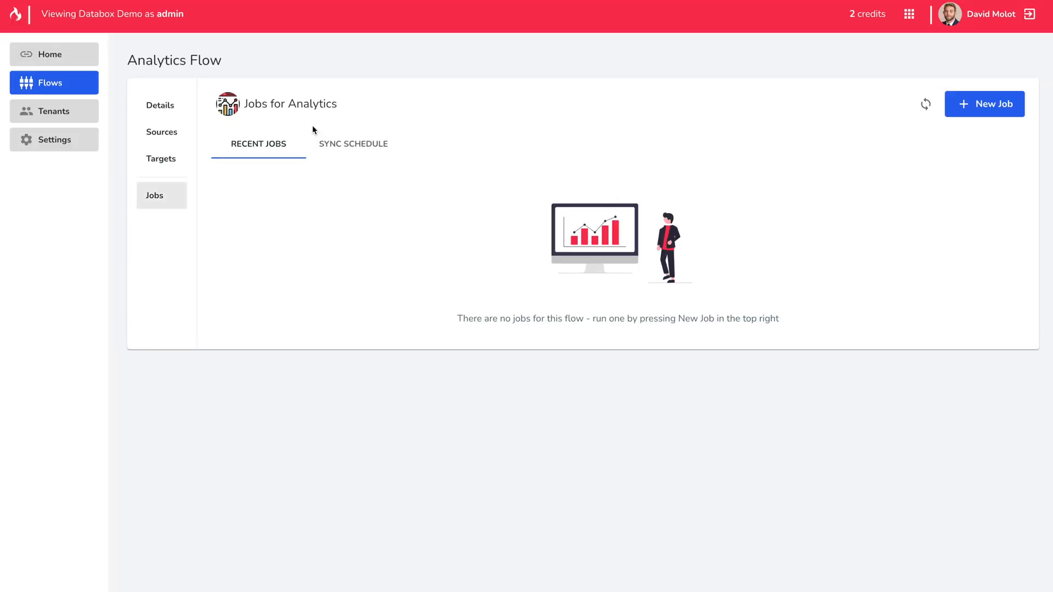
pyautogui.click(347, 149)
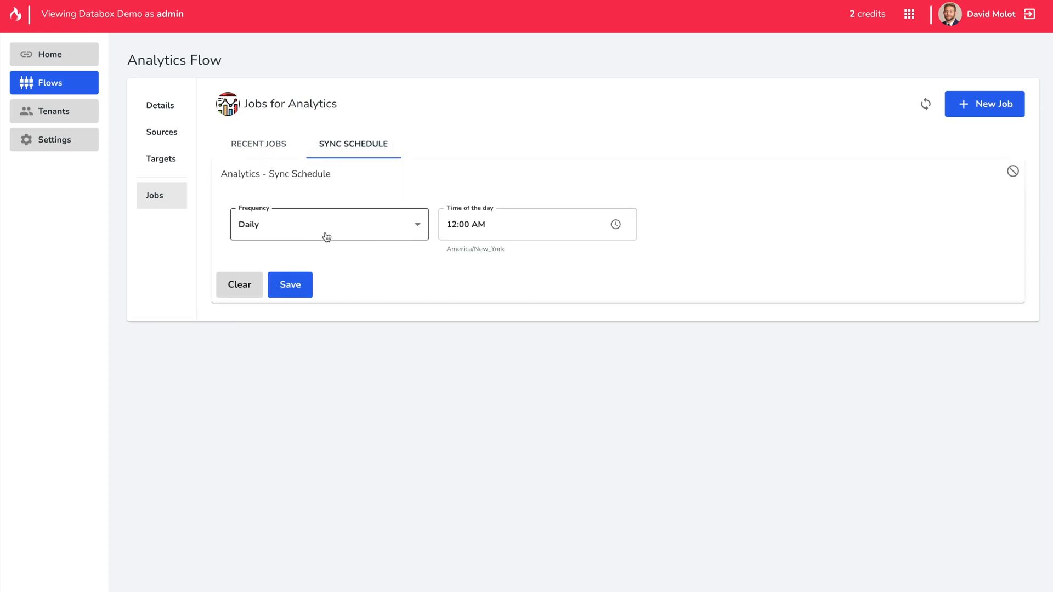
pyautogui.click(328, 237)
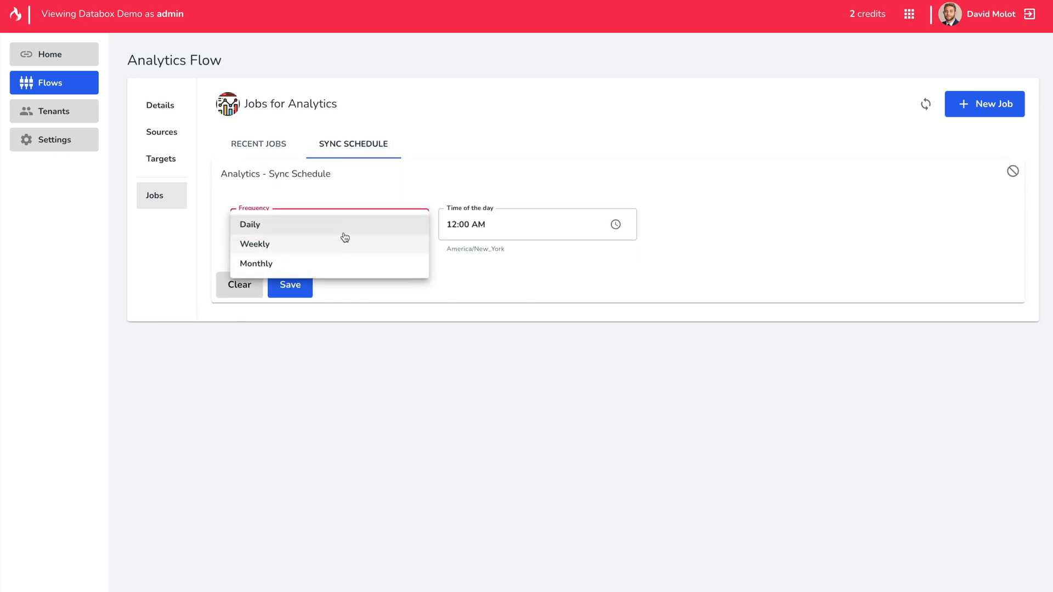
pyautogui.click(475, 227)
pyautogui.click(616, 224)
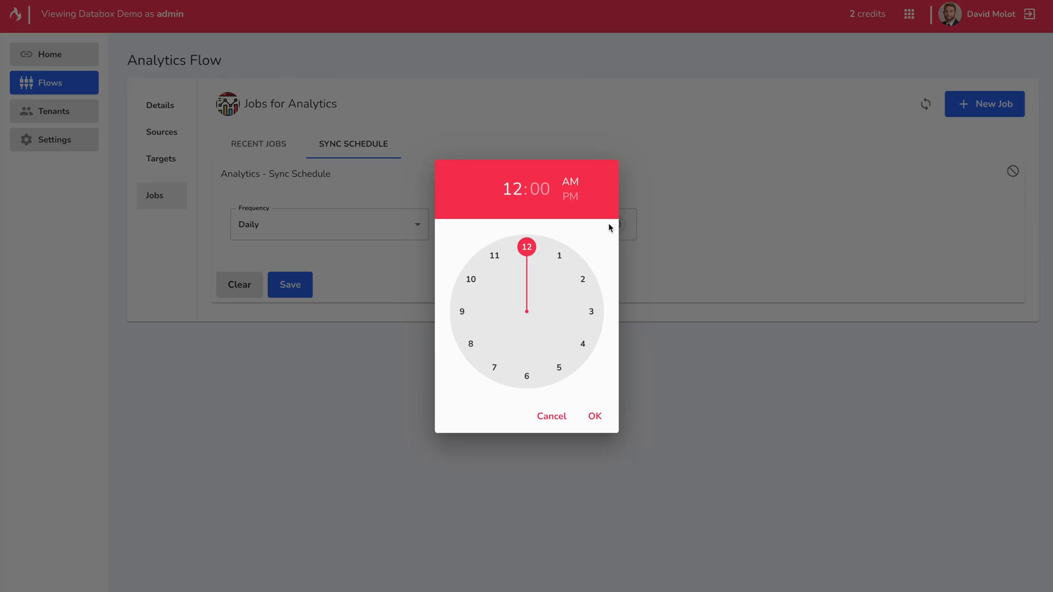
pyautogui.click(505, 260)
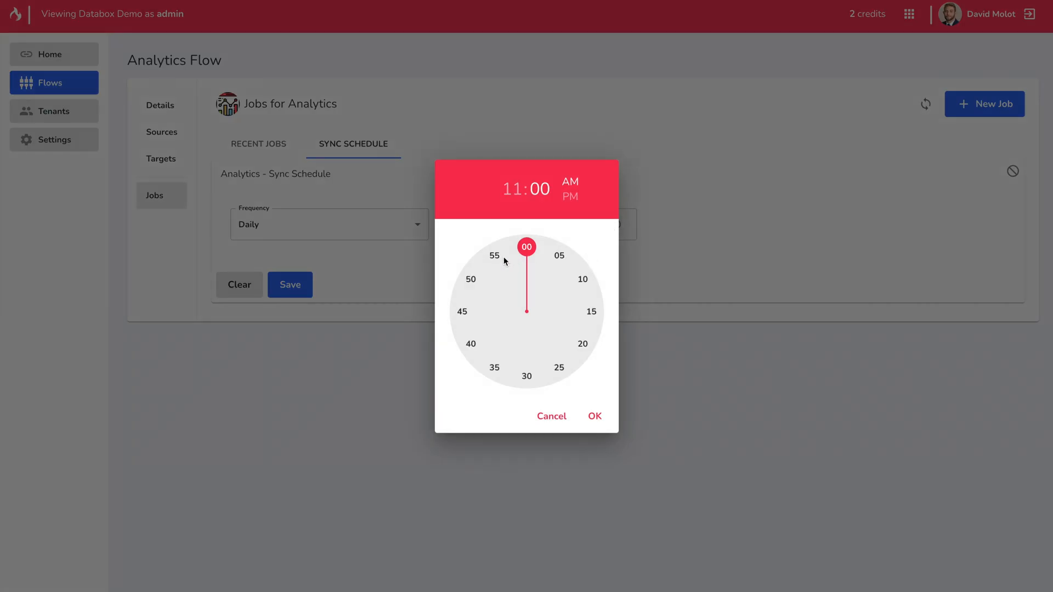
pyautogui.click(572, 199)
pyautogui.click(595, 417)
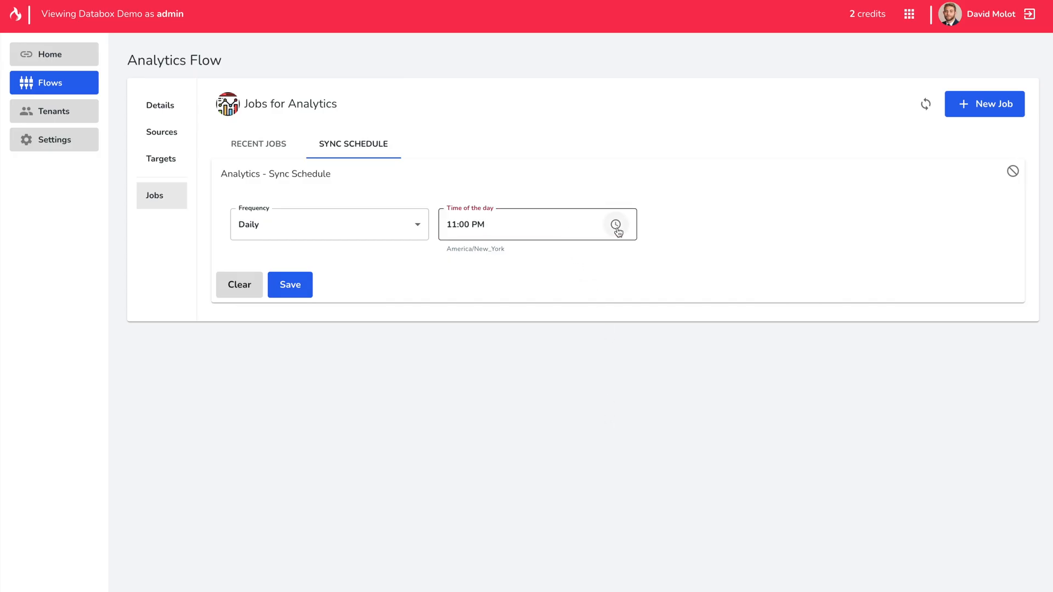
pyautogui.click(616, 226)
pyautogui.click(560, 420)
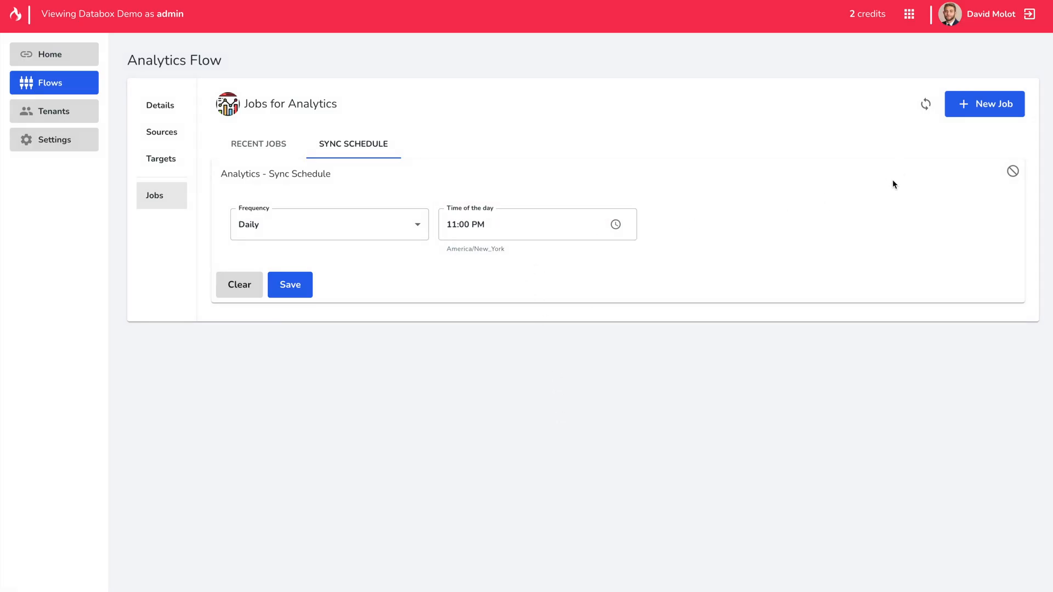
pyautogui.click(278, 282)
pyautogui.click(637, 369)
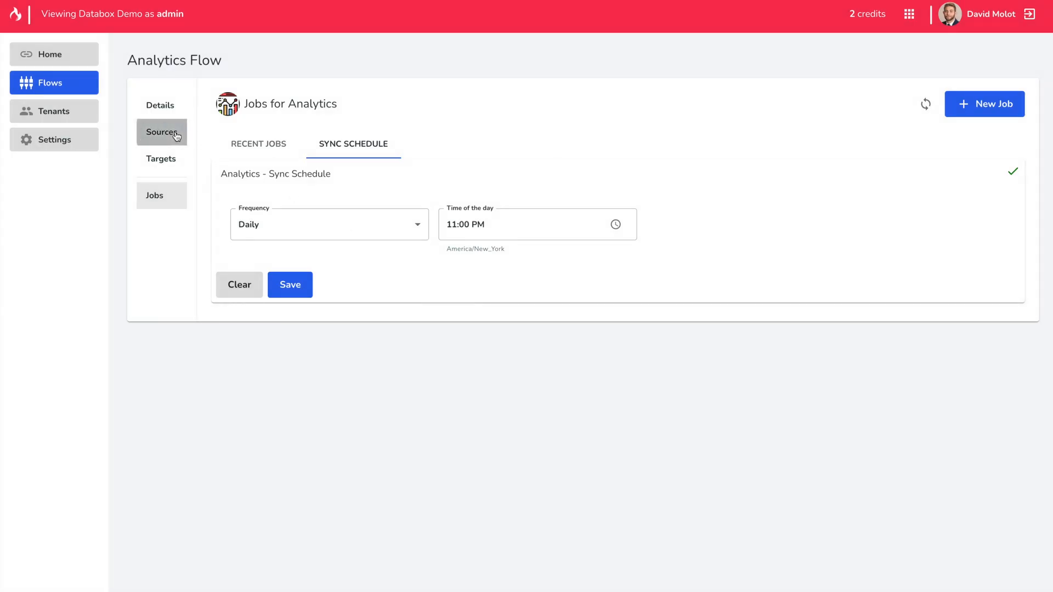
# Save a daily 12:00 AM sync schedule for the Dashboard flow.
pyautogui.click(61, 90)
pyautogui.click(290, 204)
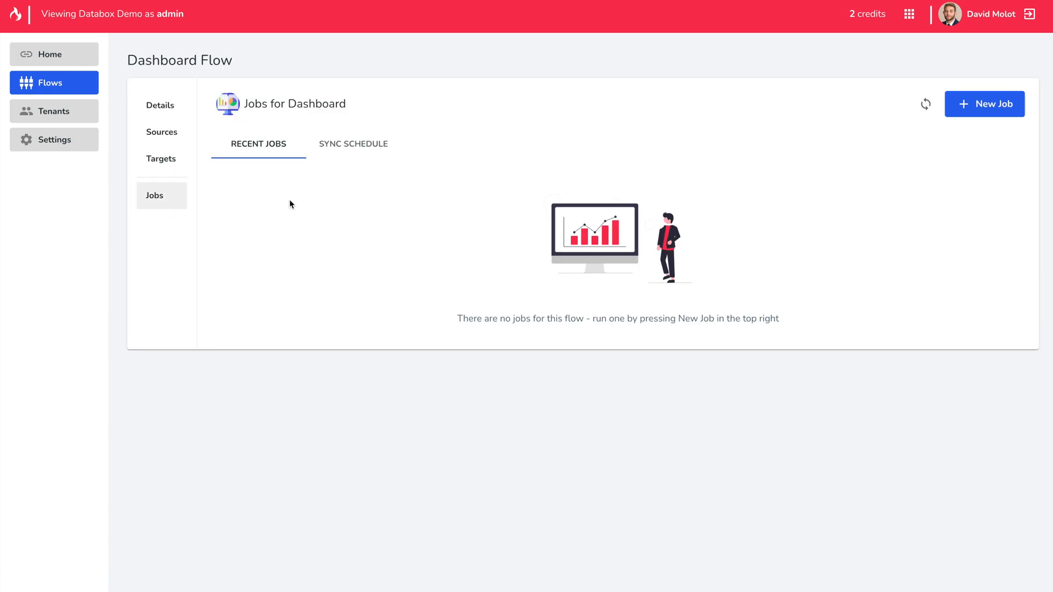
pyautogui.click(360, 149)
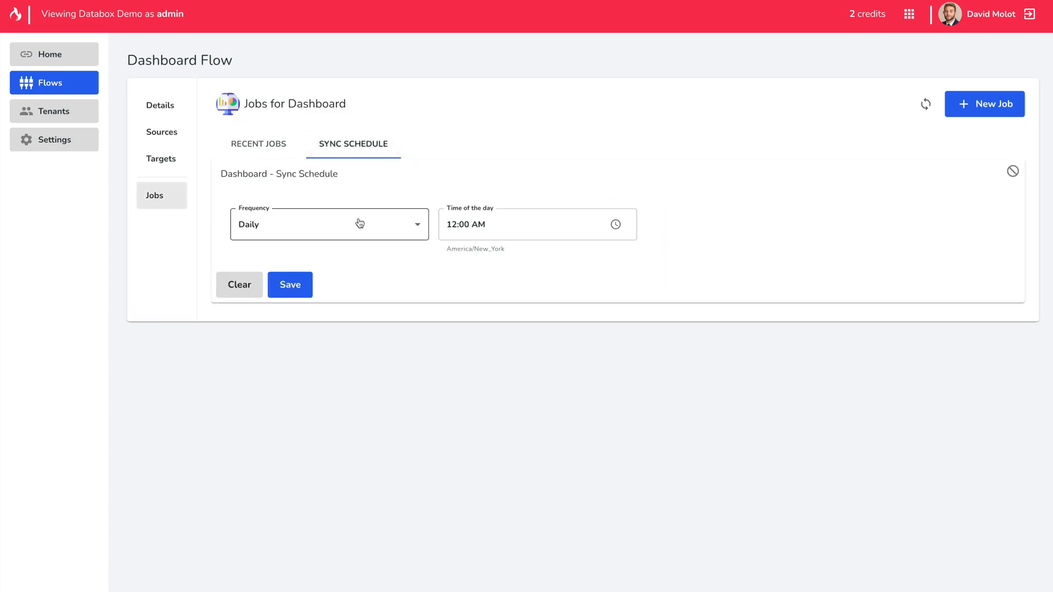
pyautogui.click(302, 282)
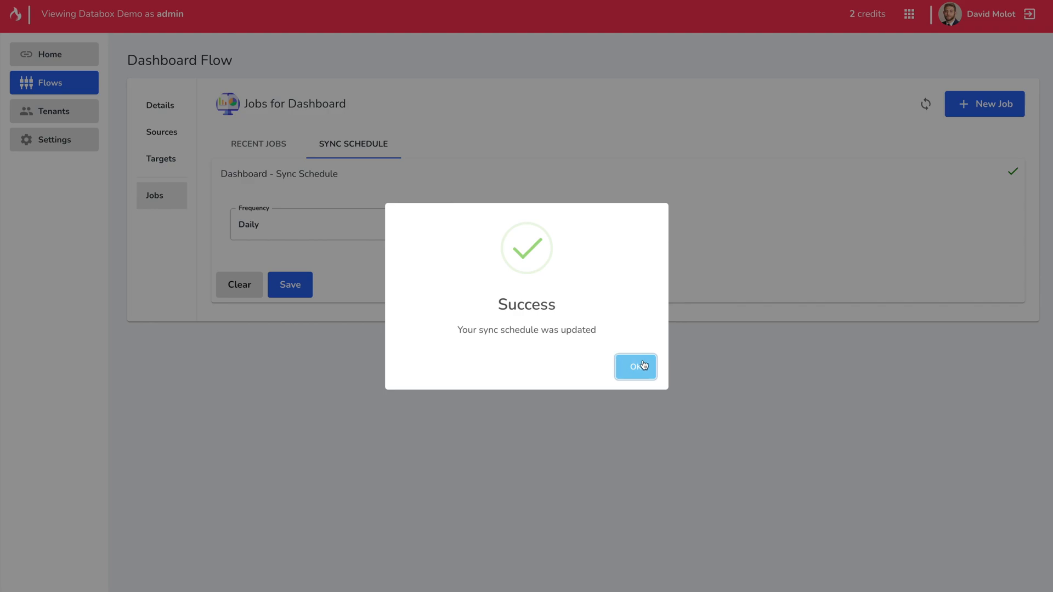
pyautogui.click(637, 365)
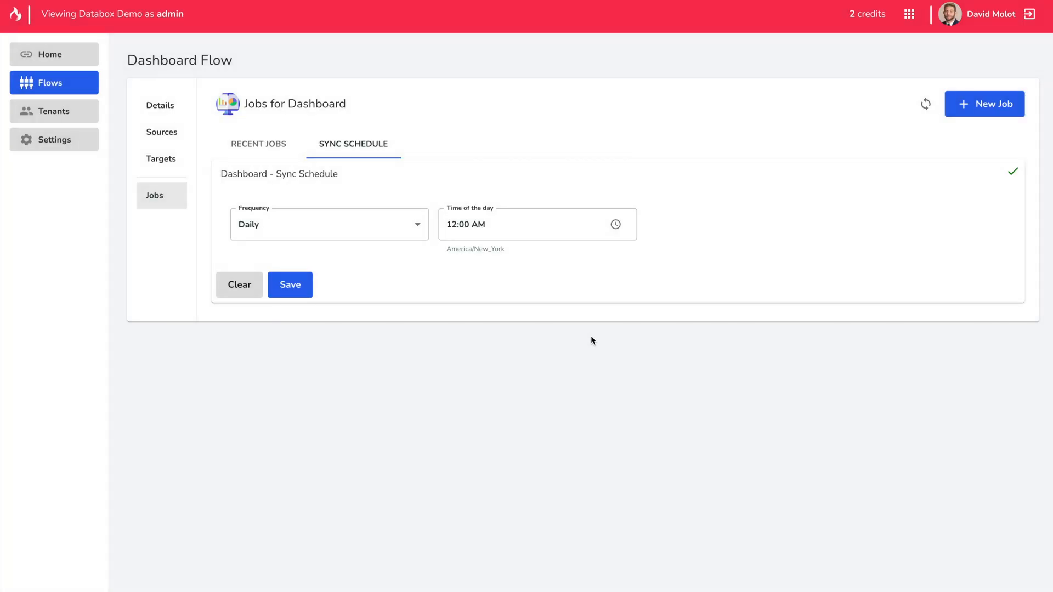